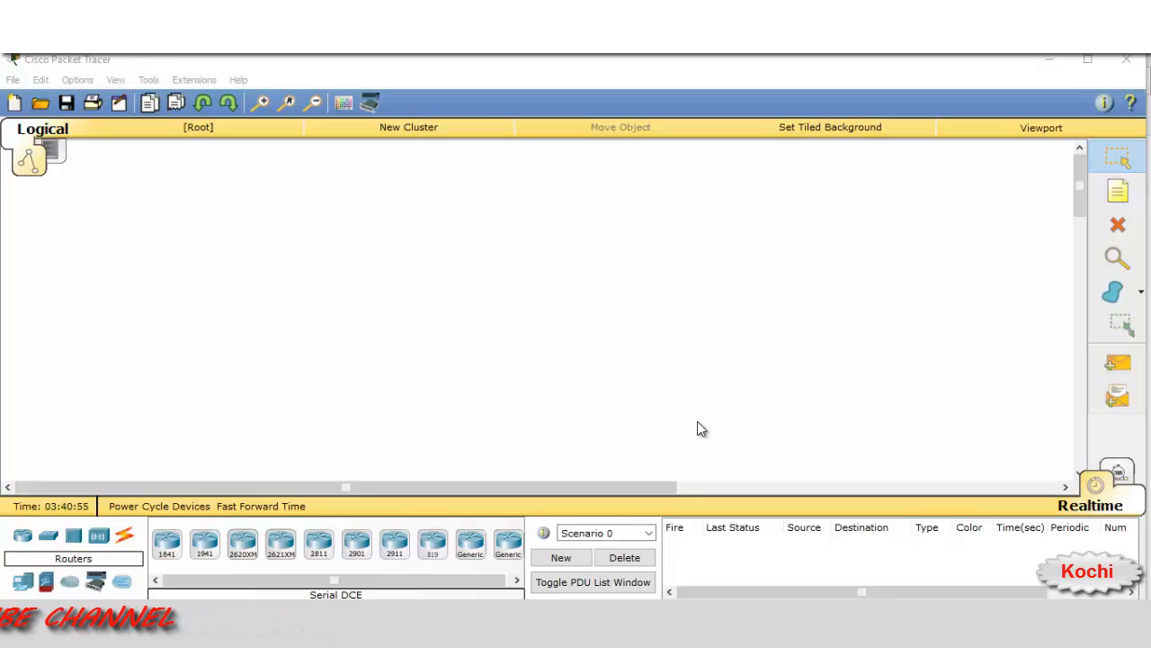
# Place a 2811 router on the canvas and install a WIC-2T serial module in it
pyautogui.click(319, 542)
pyautogui.click(299, 288)
pyautogui.click(297, 289)
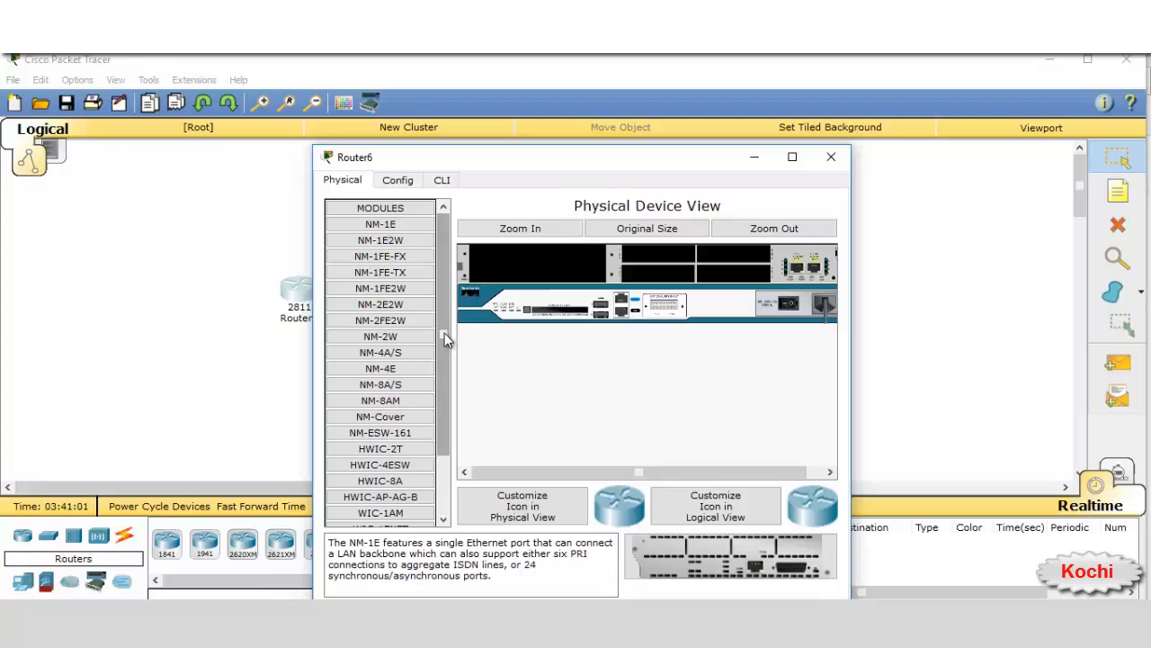
pyautogui.scroll(-2, 444, 333)
pyautogui.moveTo(388, 508); pyautogui.dragTo(654, 275)
# Power the router on and bring up its CLI, nudging the window up slightly
pyautogui.click(789, 305)
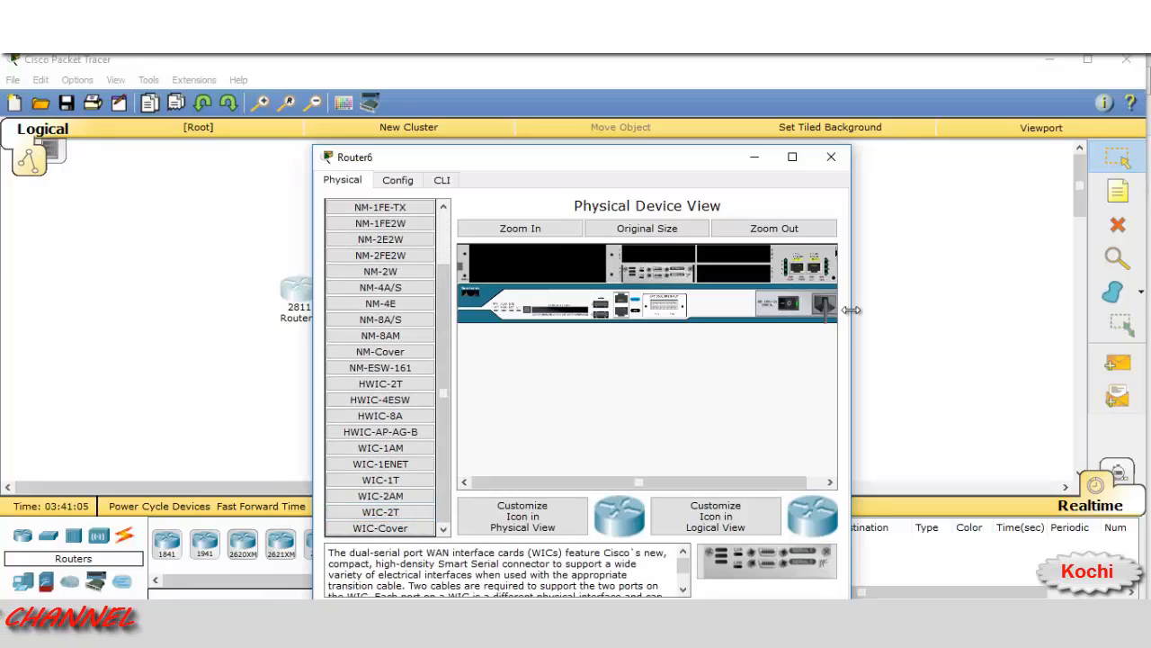
pyautogui.click(449, 179)
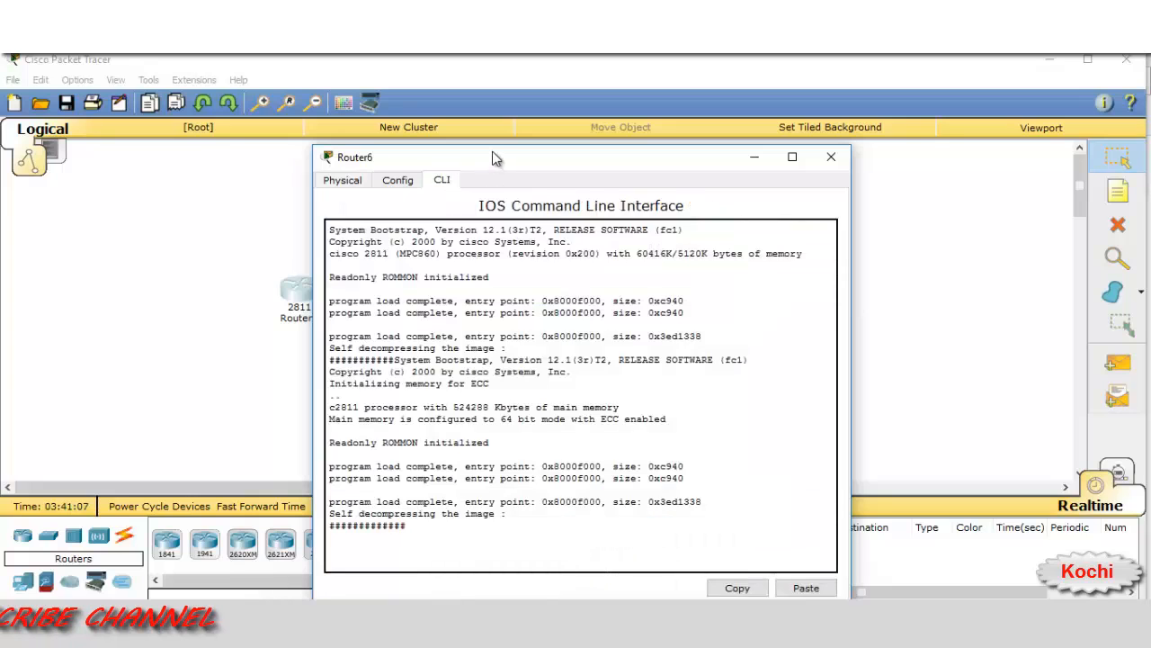
pyautogui.moveTo(495, 154); pyautogui.dragTo(484, 128)
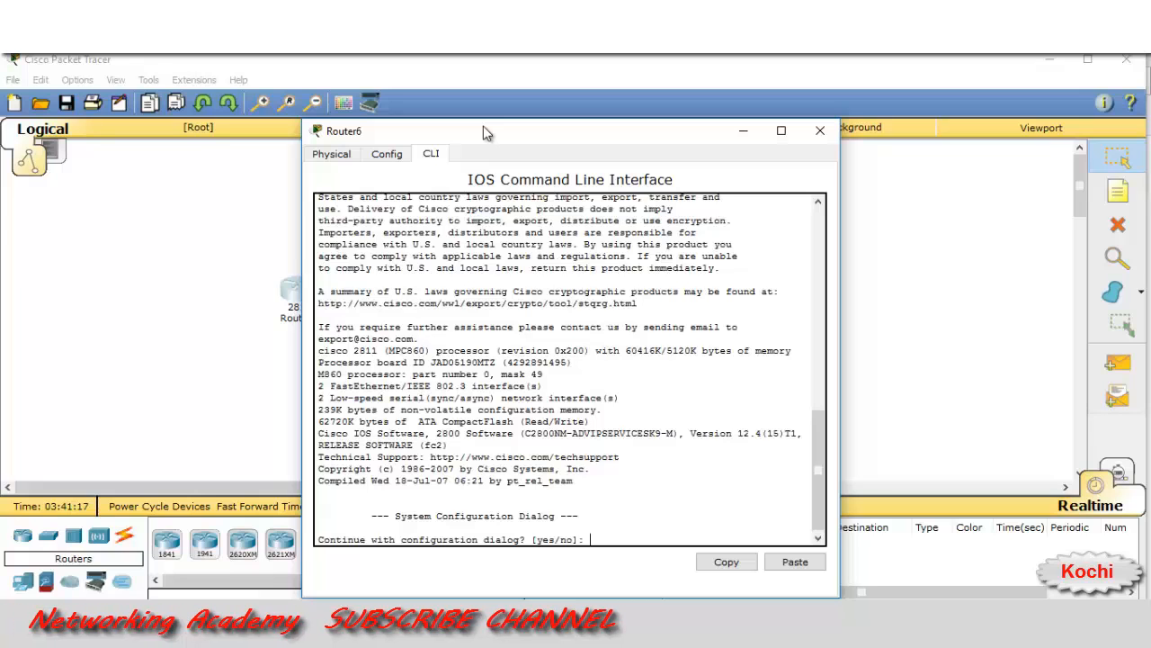
# Decline the setup dialog, enter enable mode, then configure terminal for global configuration
pyautogui.write('no')
pyautogui.press('Return')
pyautogui.press('Return')
pyautogui.press('Return')
pyautogui.press('Return')
pyautogui.press('Return')
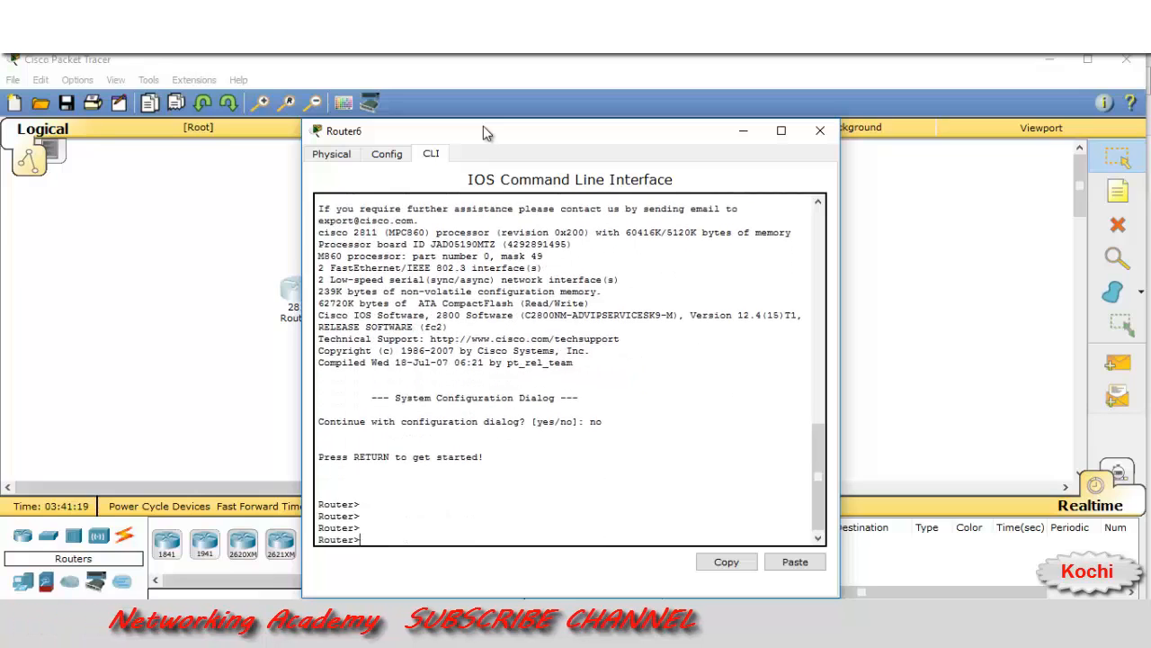
pyautogui.write('en')
pyautogui.press('Return')
pyautogui.press('Return')
pyautogui.press('Return')
pyautogui.press('Return')
pyautogui.press('Return')
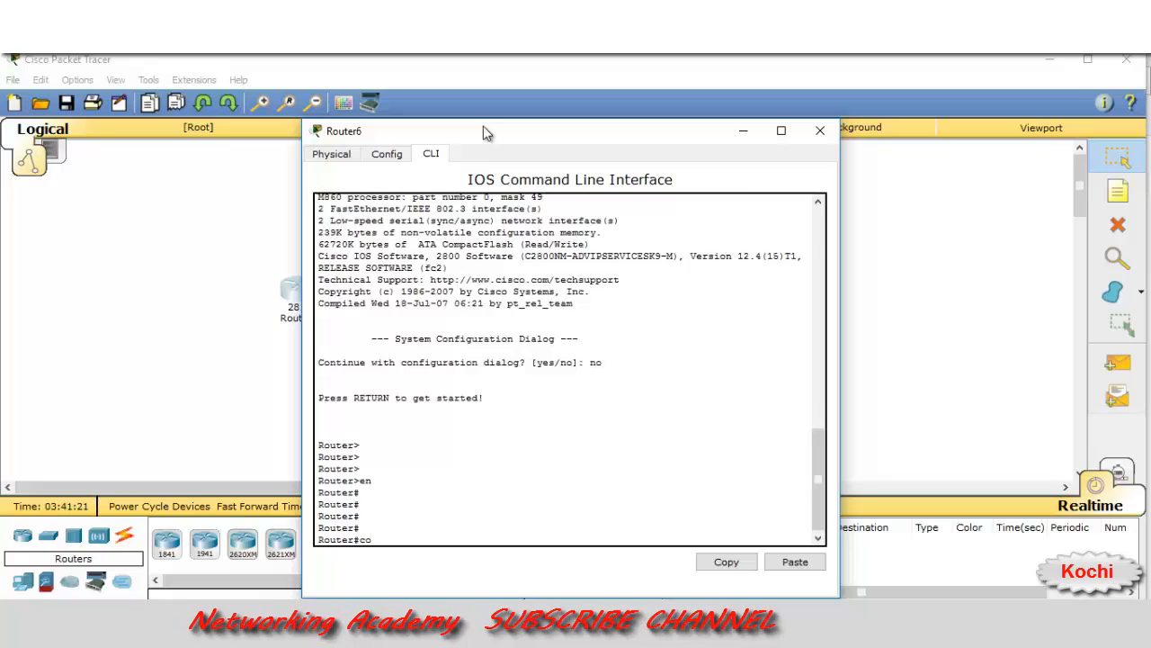
pyautogui.write('config t')
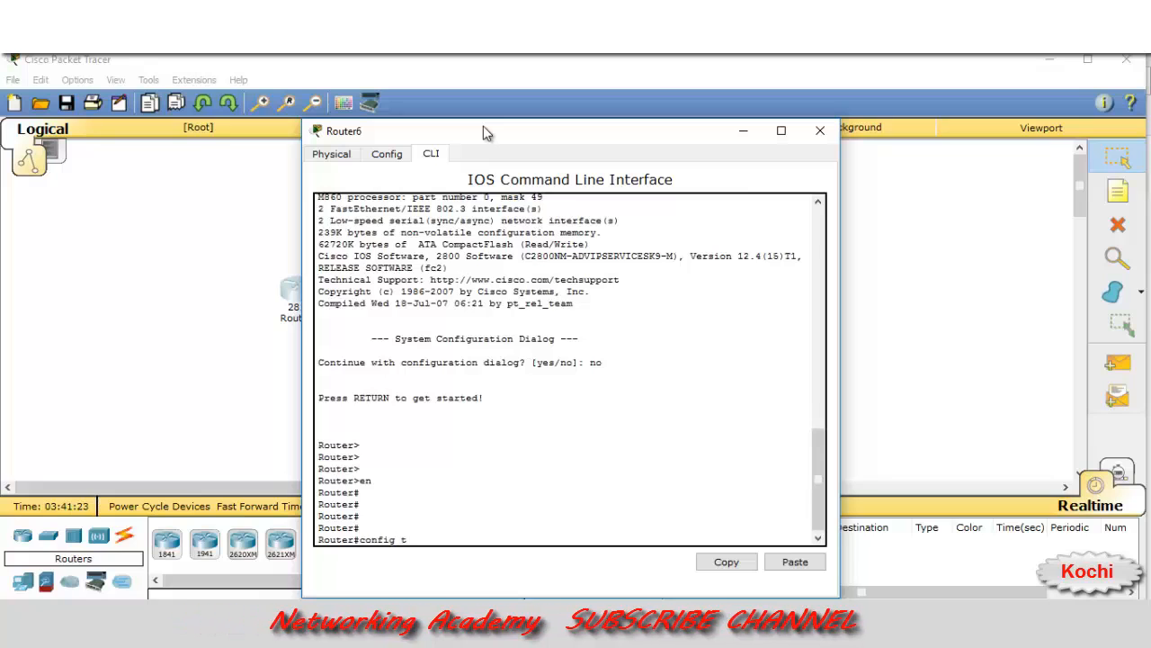
pyautogui.press('Tab')
pyautogui.press('Return')
pyautogui.press('Return')
pyautogui.press('Return')
pyautogui.press('Return')
pyautogui.press('Return')
pyautogui.press('Return')
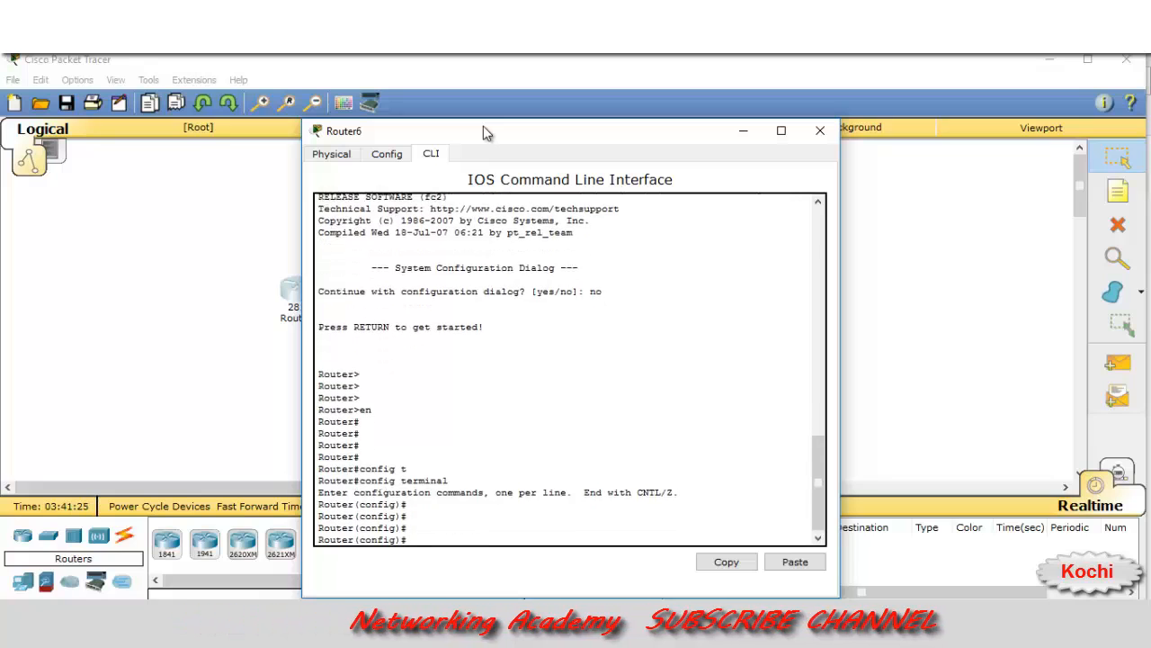
# List the available line types with 'line ?'
pyautogui.write('lin')
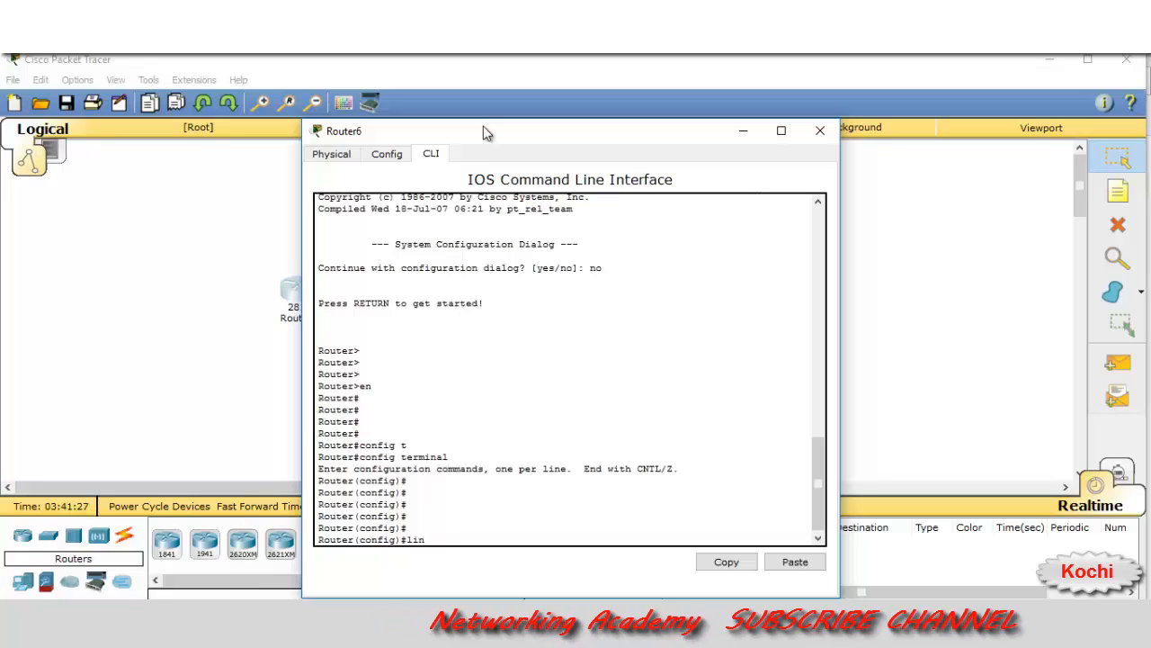
pyautogui.write('e')
pyautogui.press('Tab')
pyautogui.write('?')
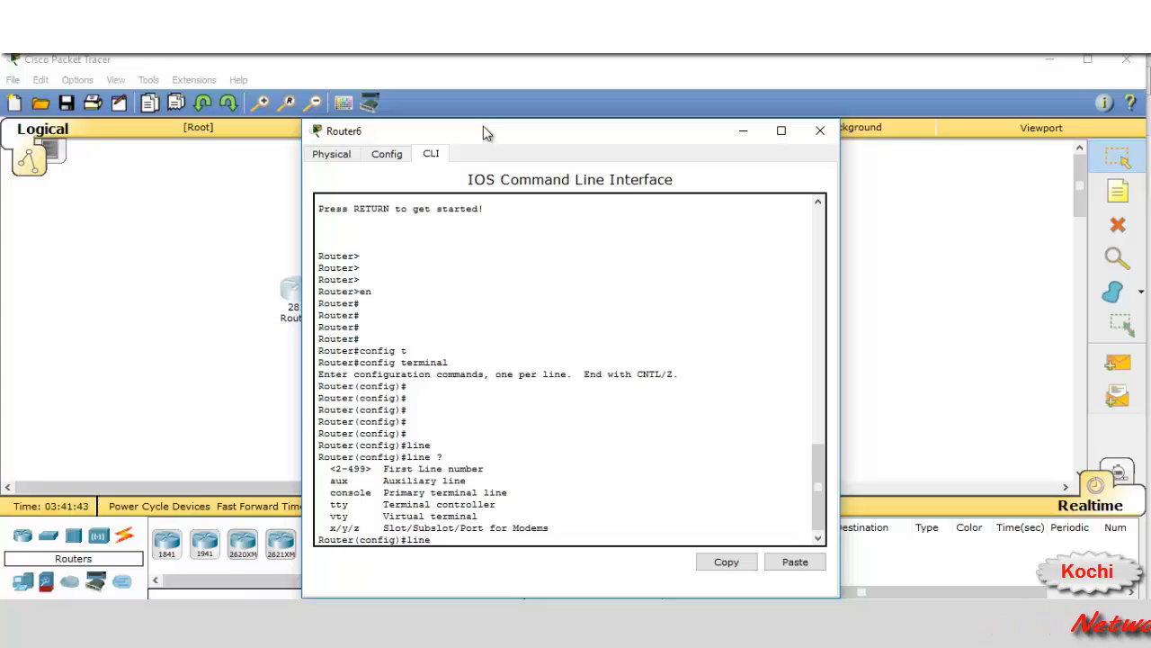
# Enter line configuration for VTY lines 0 to 4, checking options with '?'
pyautogui.write('v')
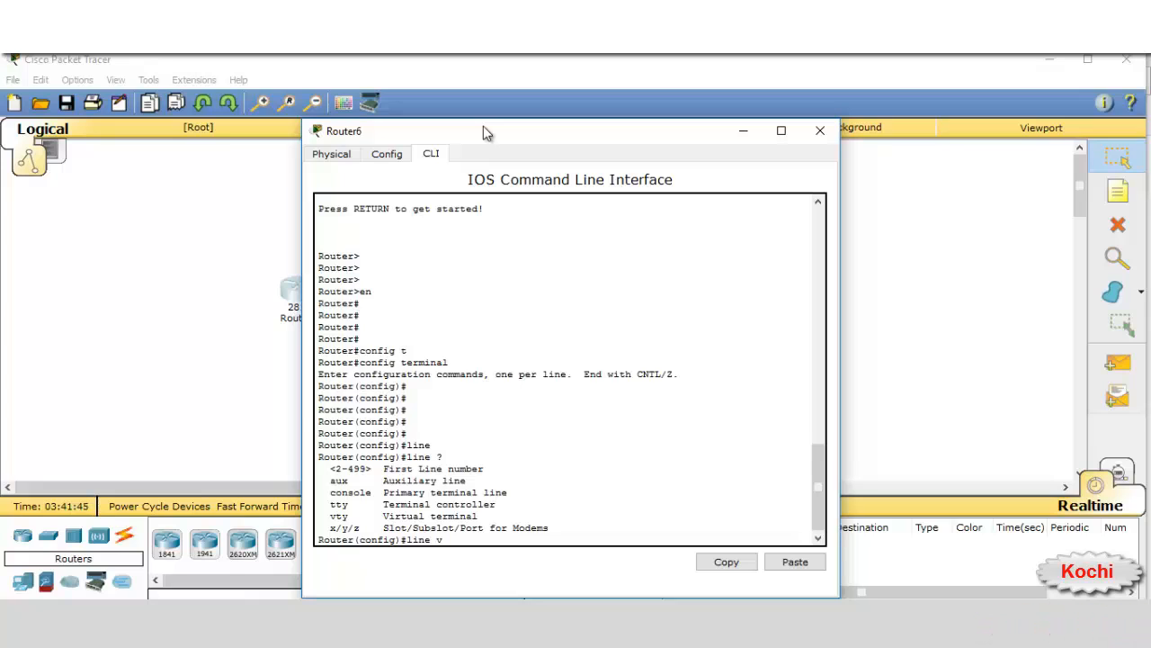
pyautogui.press('Tab')
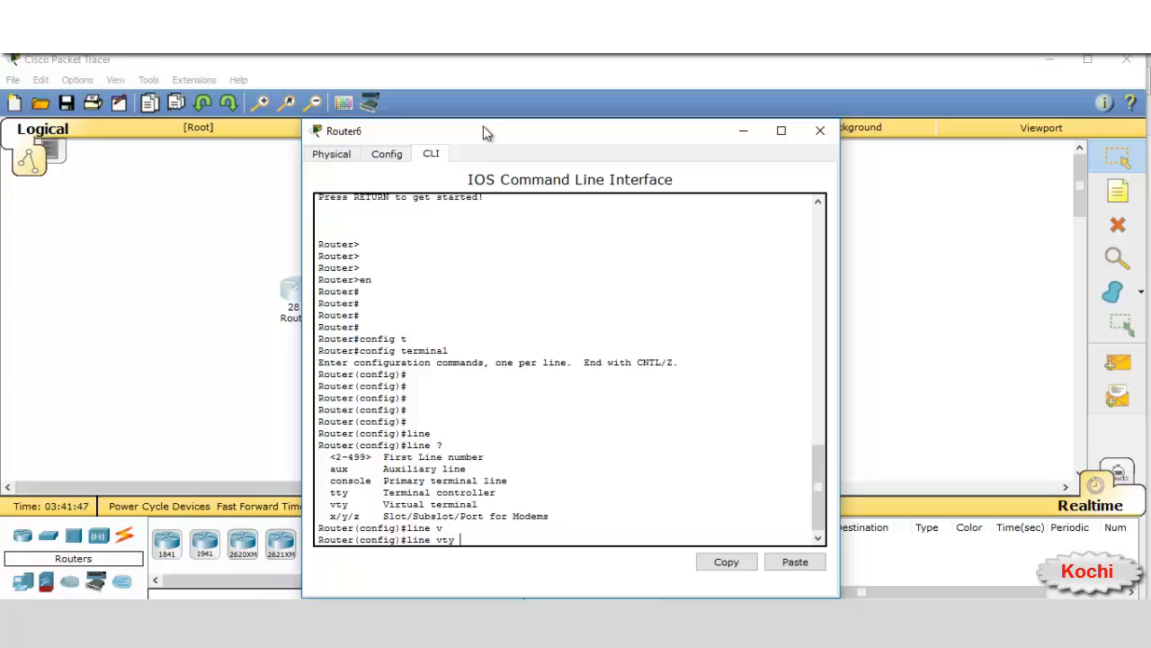
pyautogui.write('?')
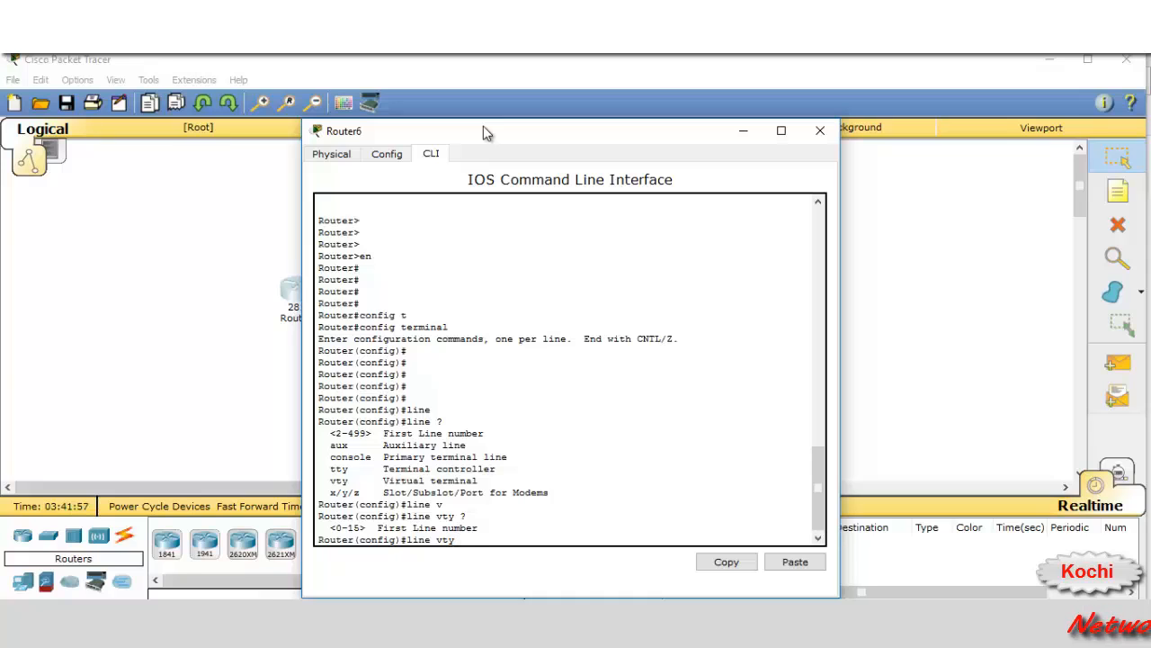
pyautogui.write('0')
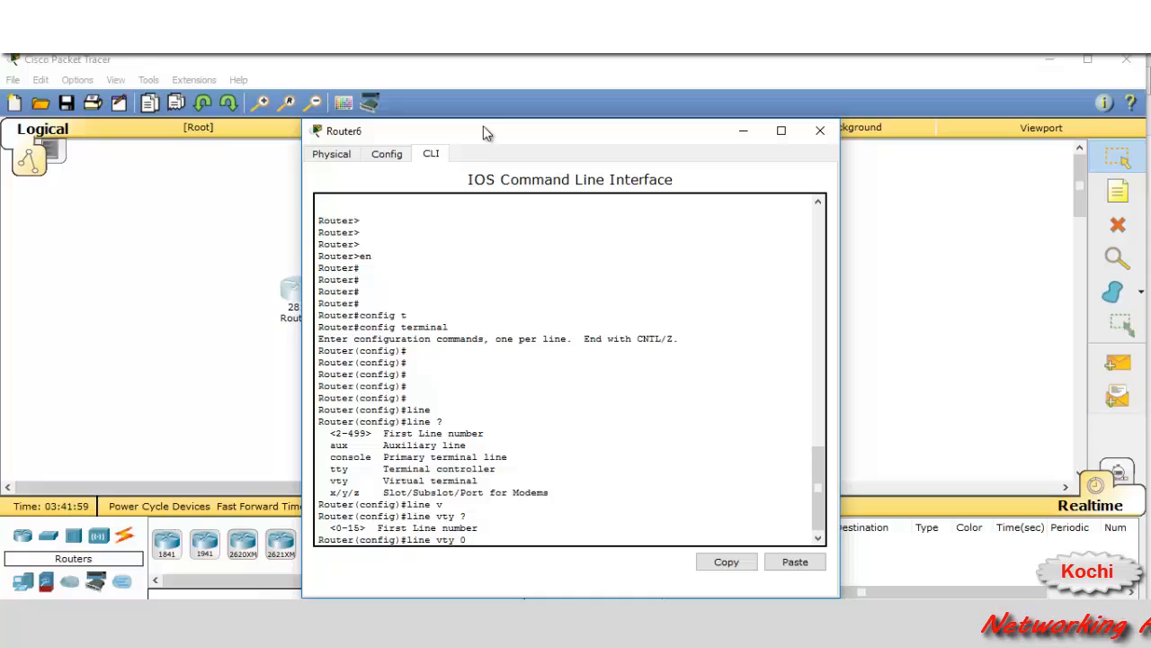
pyautogui.write(' 4')
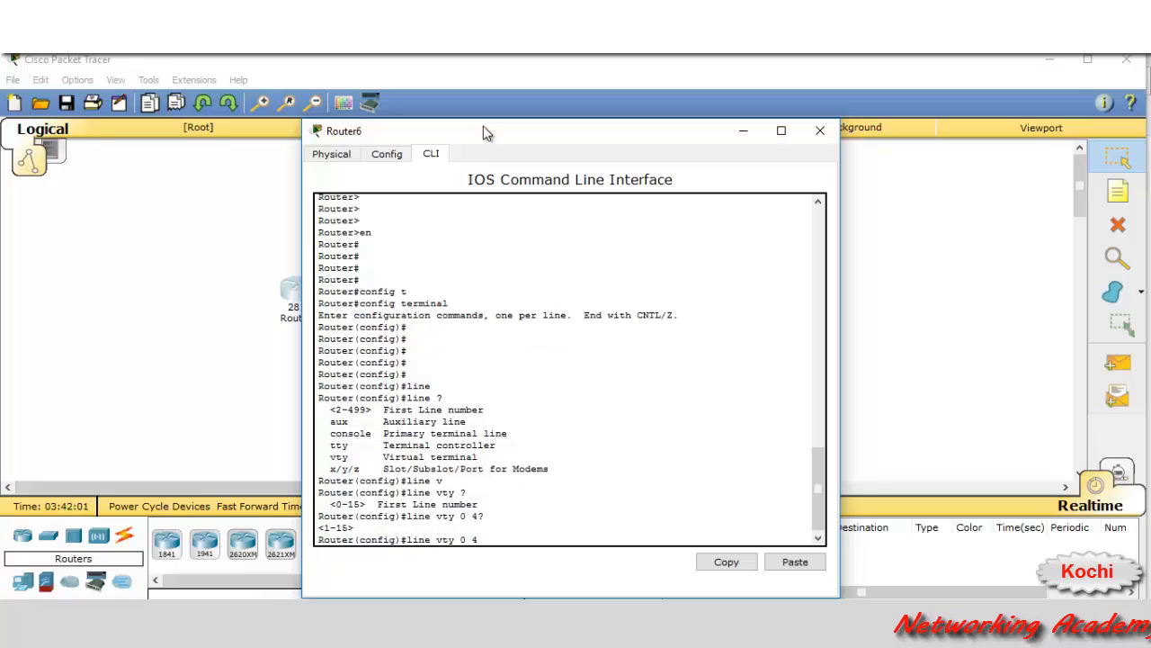
pyautogui.write('? ?')
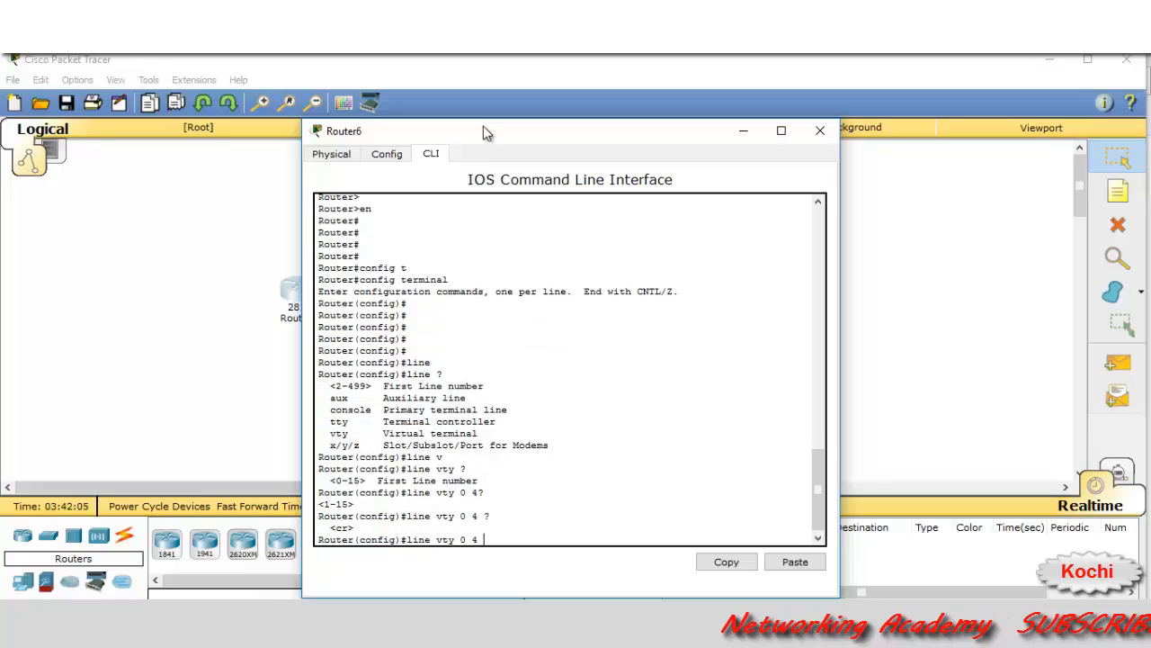
pyautogui.press('Return')
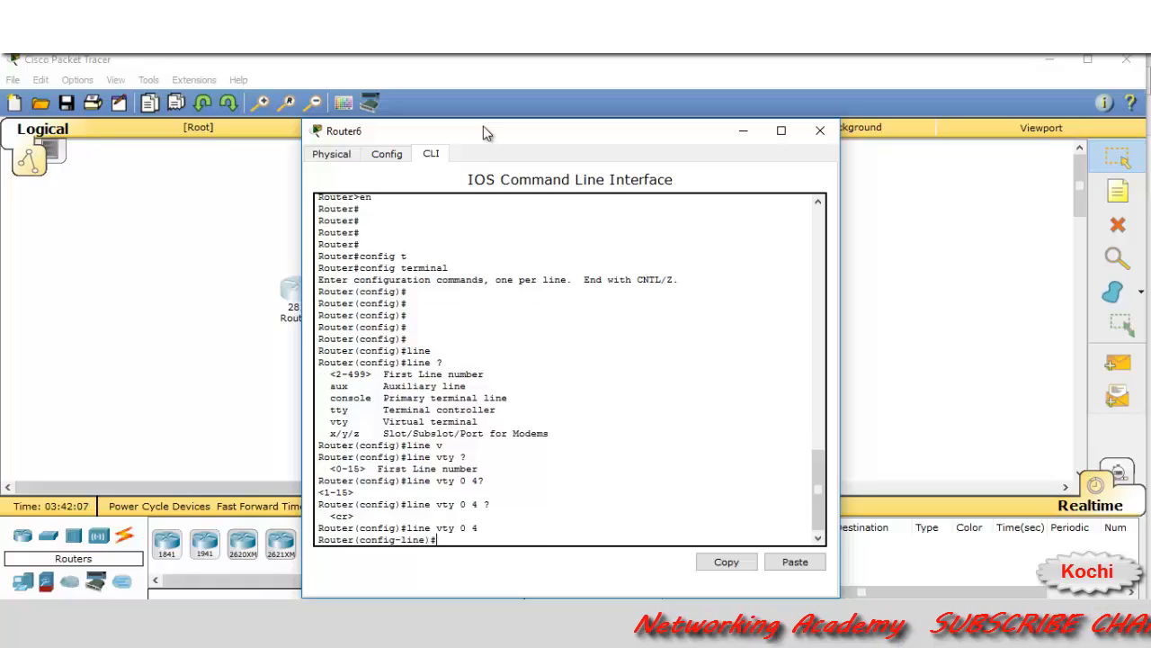
# Assign a password to the VTY lines with the password command
pyautogui.write('pas')
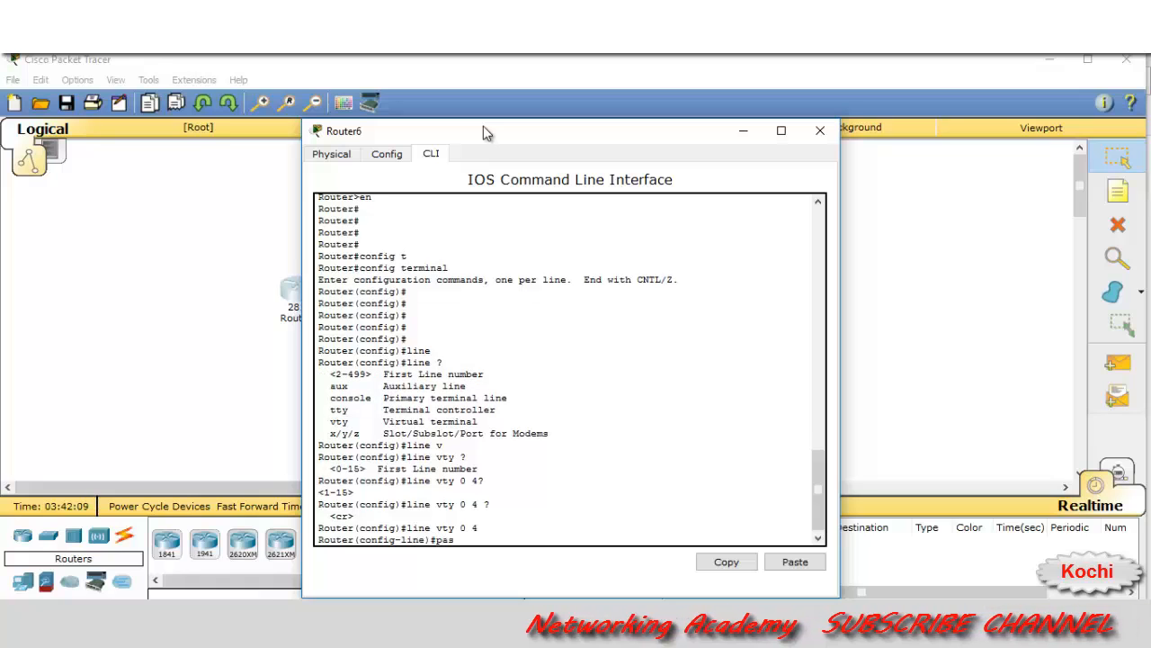
pyautogui.press('Tab')
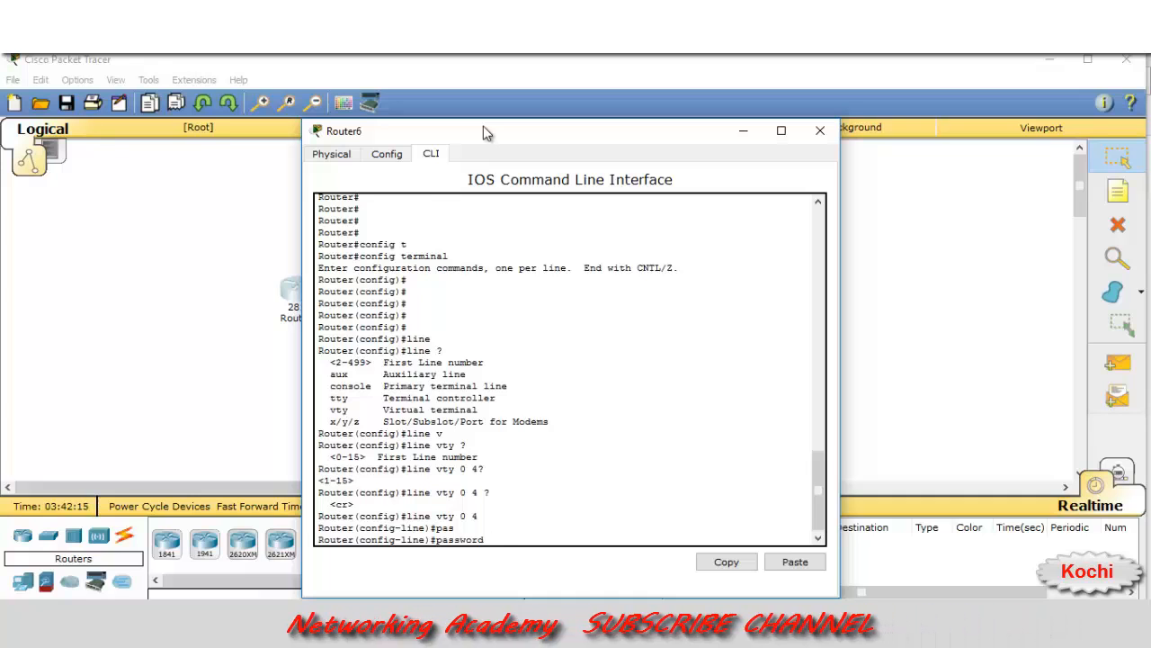
pyautogui.write('cisco123')
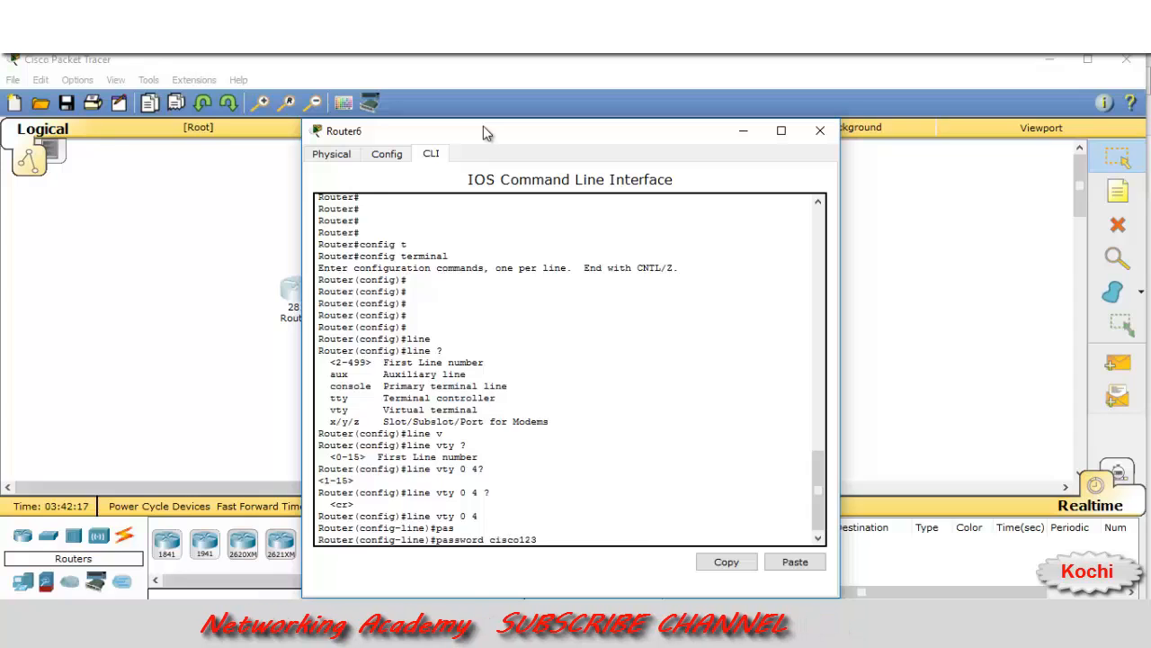
pyautogui.press('Return')
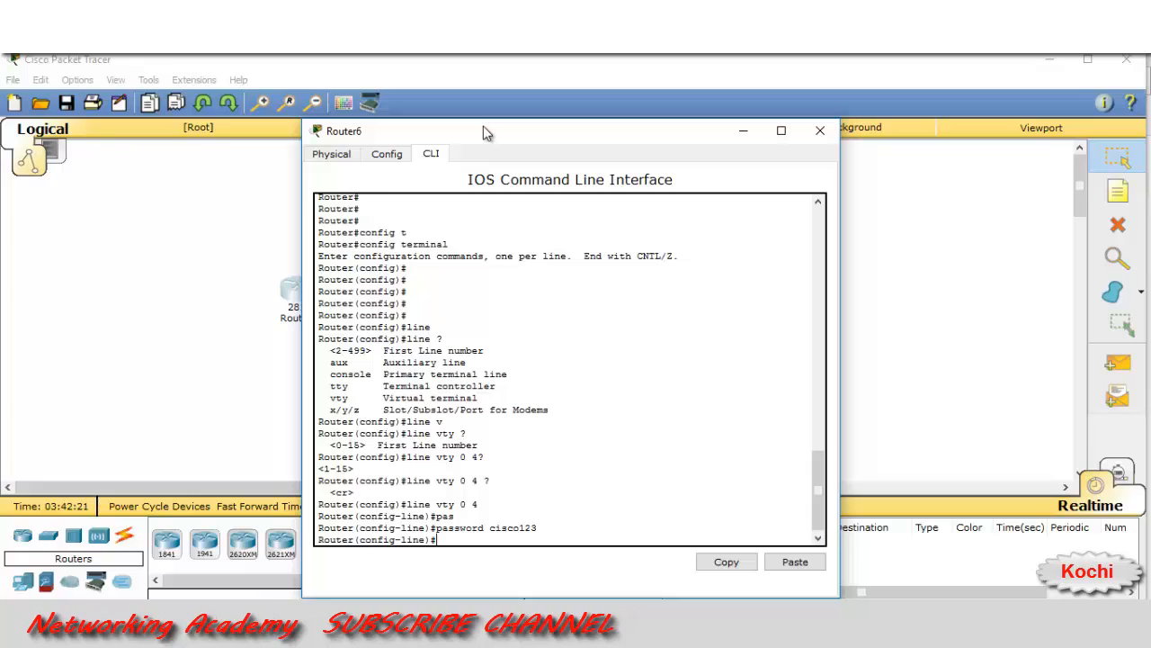
# Require login on VTY lines 0–4, then end back to privileged EXEC mode
pyautogui.write('l')
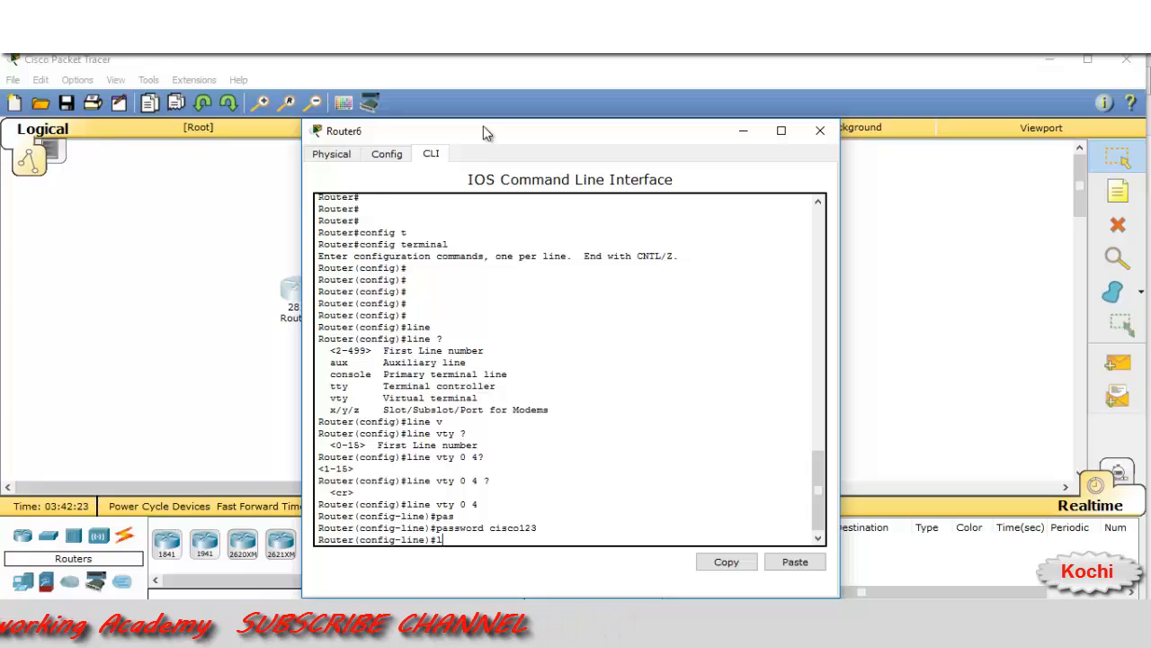
pyautogui.write('ogin')
pyautogui.press('Return')
pyautogui.press('Return')
pyautogui.press('Return')
pyautogui.press('Return')
pyautogui.press('Return')
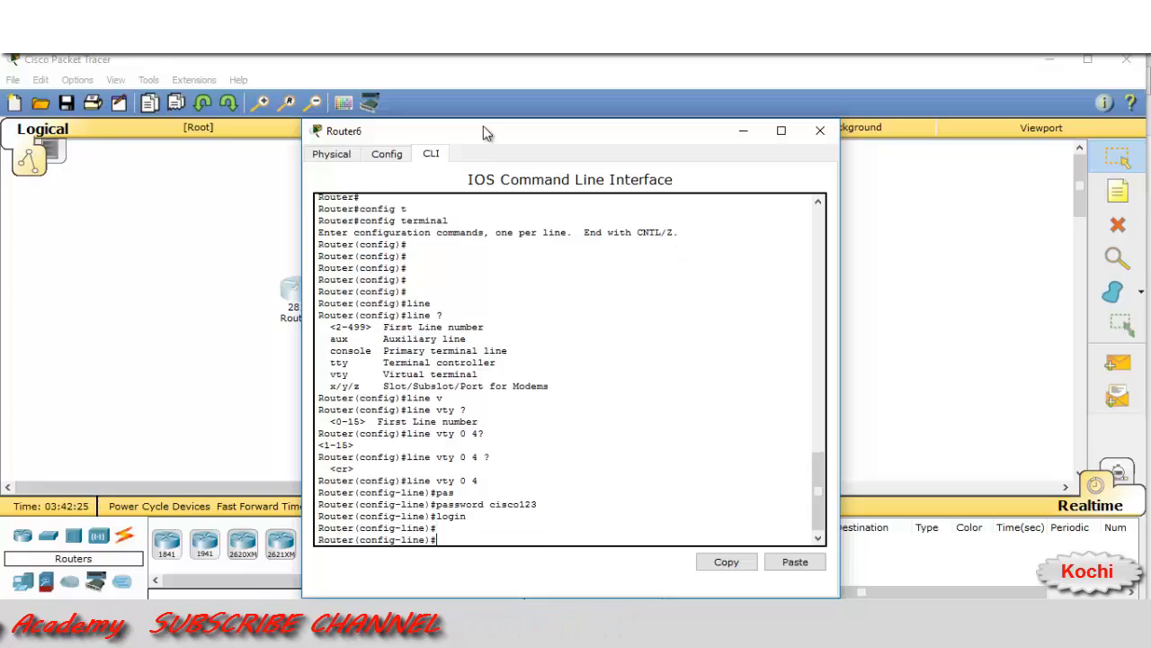
pyautogui.press('Return')
pyautogui.write('end')
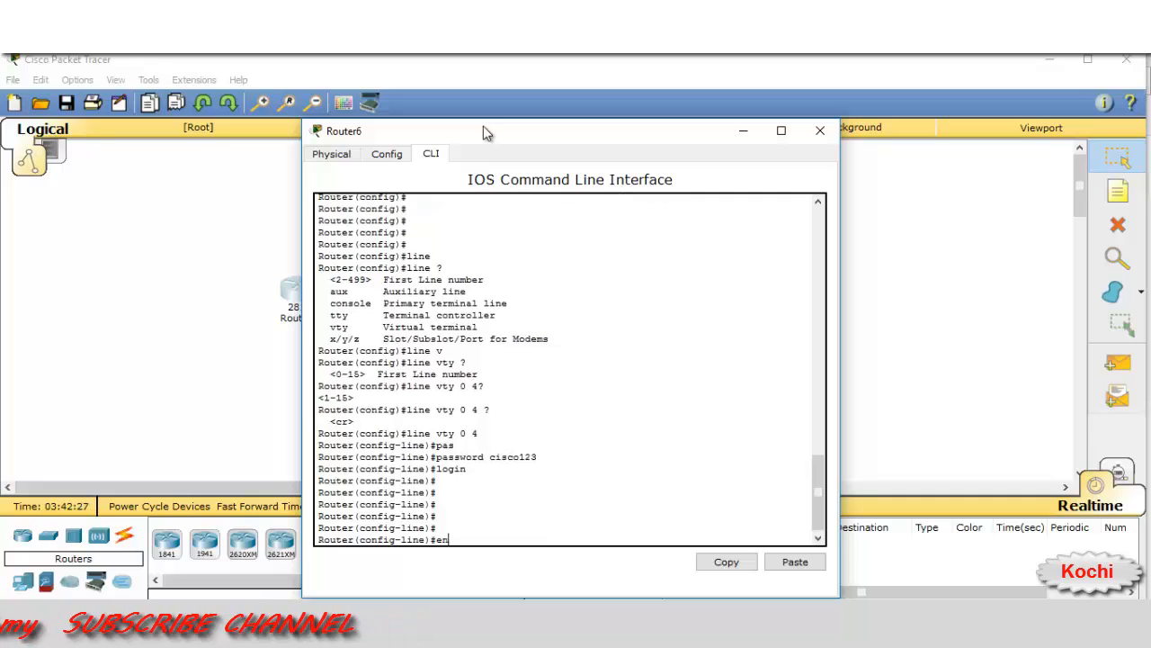
pyautogui.press('Return')
pyautogui.press('Return')
pyautogui.press('Return')
pyautogui.press('Return')
pyautogui.press('Return')
pyautogui.press('Return')
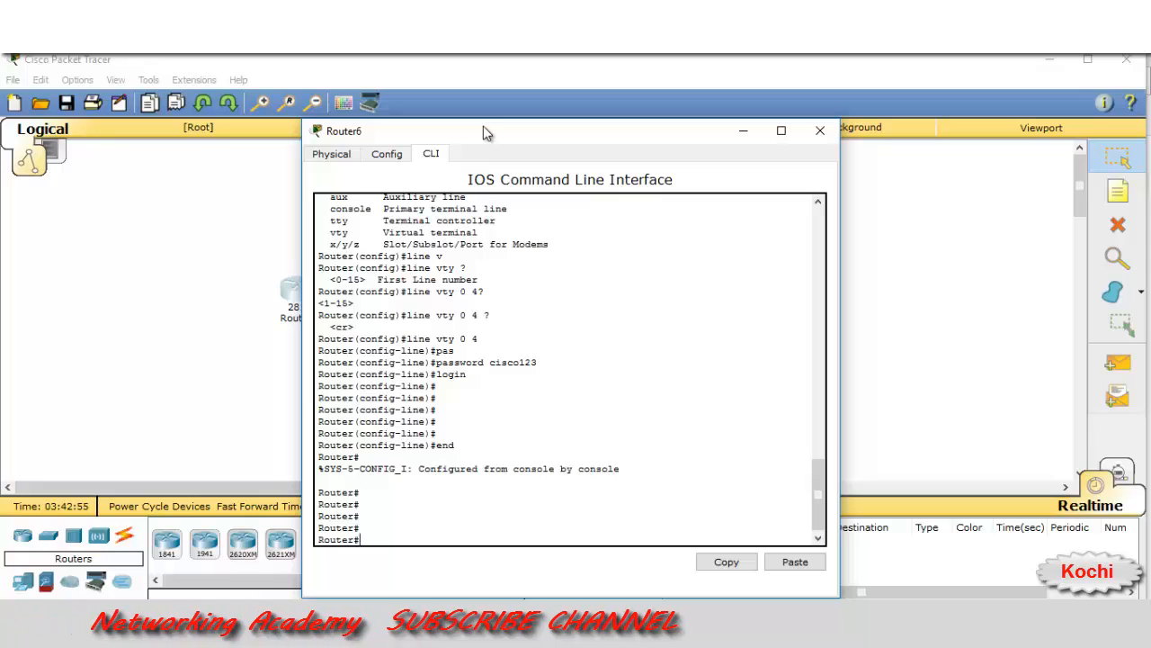
# Run show running-config and page through the full listing to the end
pyautogui.write('sh run')
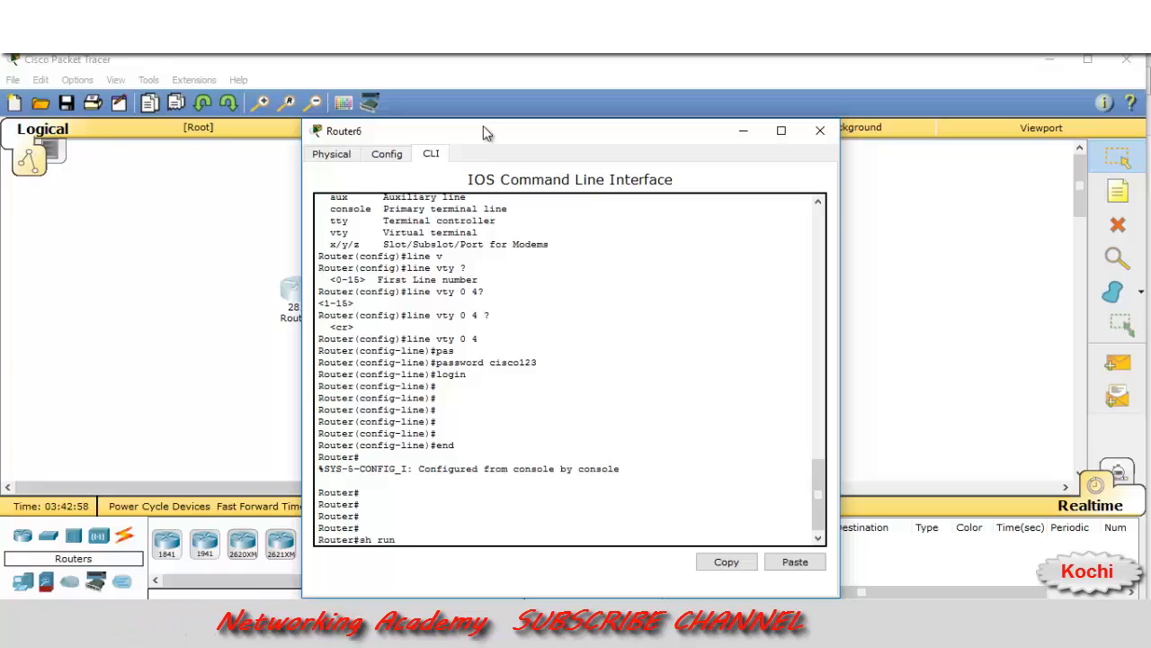
pyautogui.press('Tab')
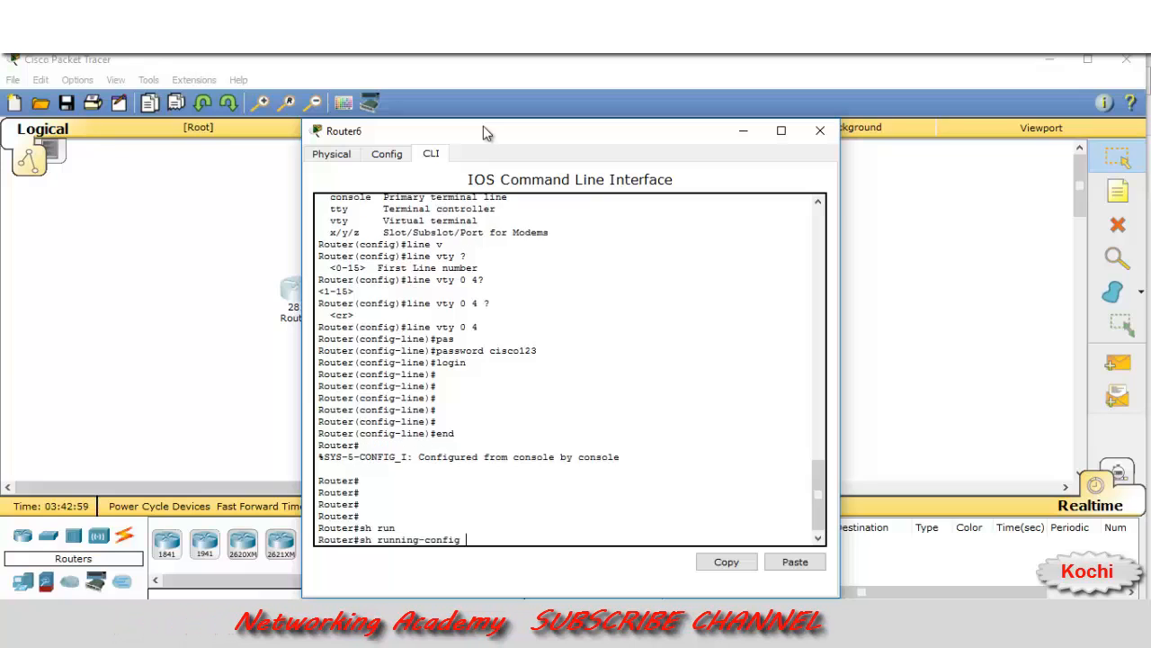
pyautogui.press('Return')
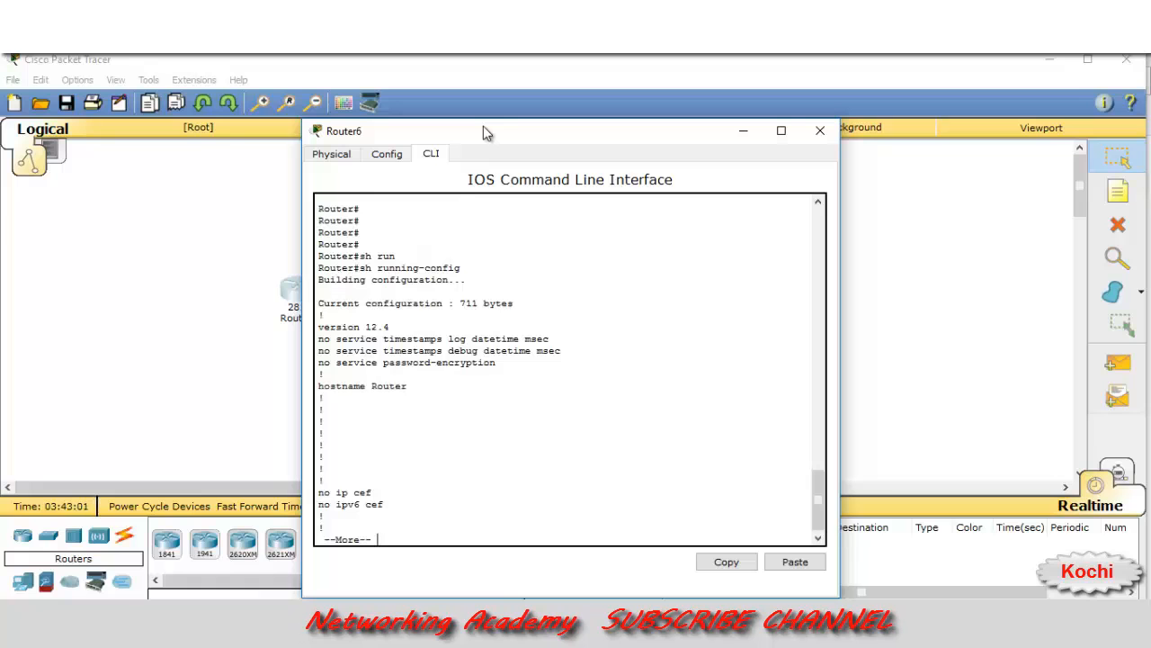
pyautogui.press('space')
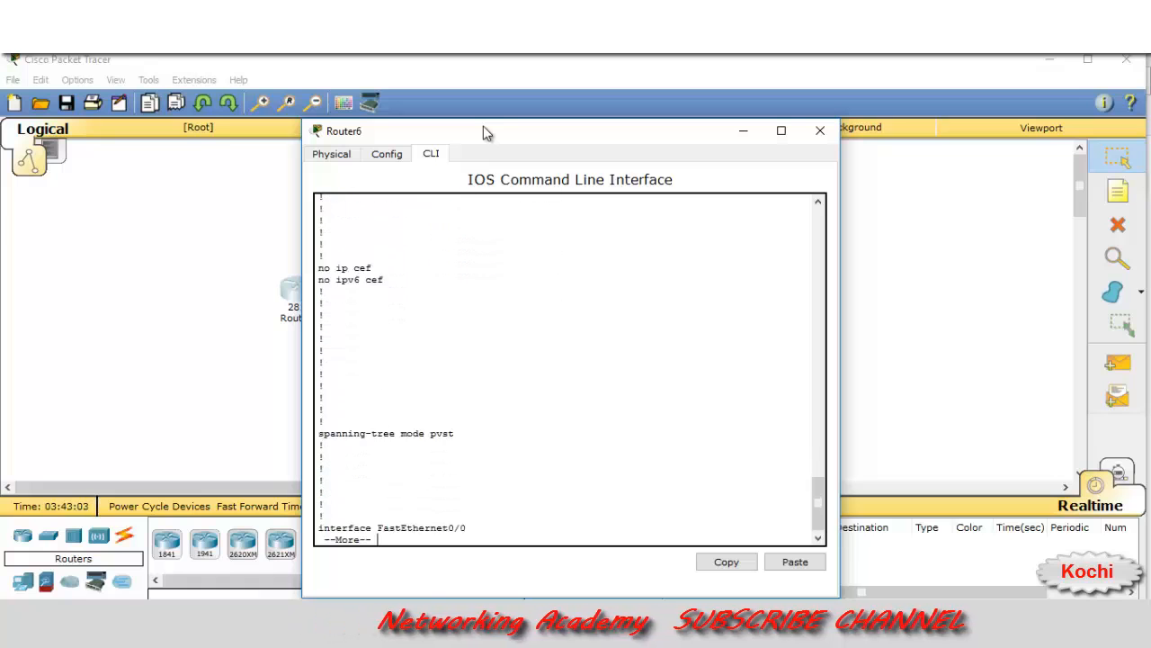
pyautogui.press('Return')
pyautogui.press('Return')
pyautogui.press('Return')
pyautogui.press('Return')
pyautogui.press('Return')
pyautogui.press('Return')
pyautogui.press('Return')
pyautogui.press('Return')
pyautogui.press('Return')
pyautogui.press('Return')
pyautogui.press('Return')
pyautogui.press('Return')
pyautogui.press('Return')
pyautogui.press('Return')
pyautogui.press('Return')
pyautogui.press('Return')
pyautogui.press('Return')
pyautogui.press('Return')
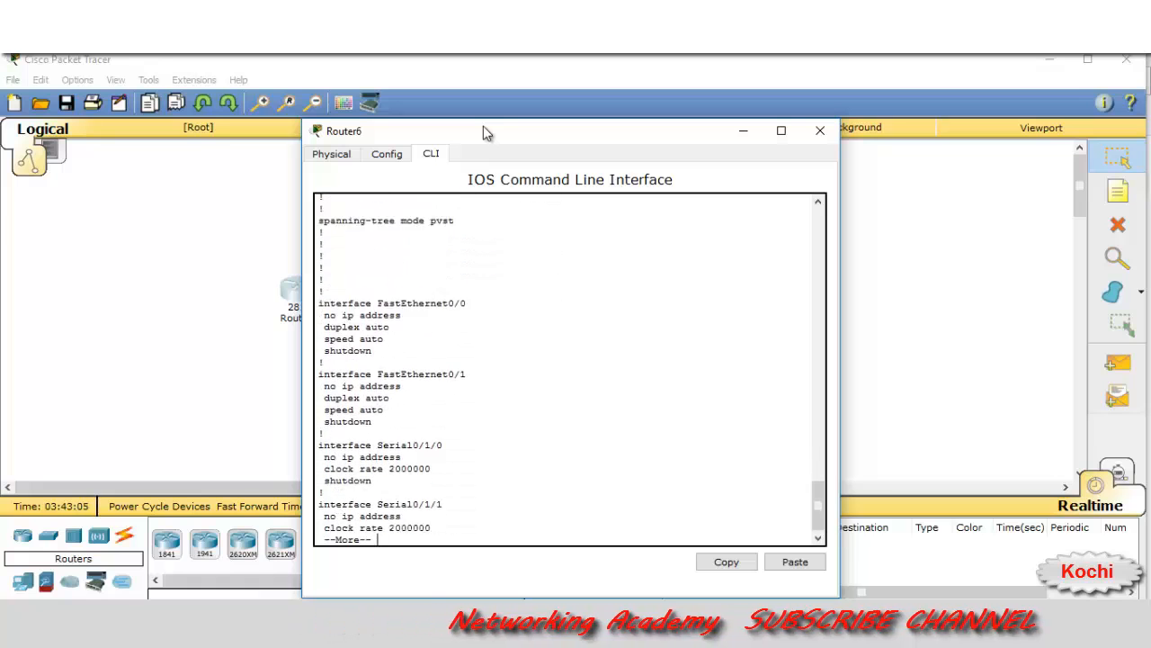
pyautogui.press('Return')
pyautogui.press('Return')
pyautogui.press('Return')
pyautogui.press('Return')
pyautogui.press('Return')
pyautogui.press('Return')
pyautogui.press('Return')
pyautogui.press('Return')
pyautogui.press('Return')
pyautogui.press('Return')
pyautogui.press('Return')
pyautogui.press('Return')
pyautogui.press('Return')
pyautogui.press('Return')
pyautogui.press('Return')
pyautogui.press('Return')
pyautogui.press('Return')
pyautogui.press('Return')
pyautogui.press('Return')
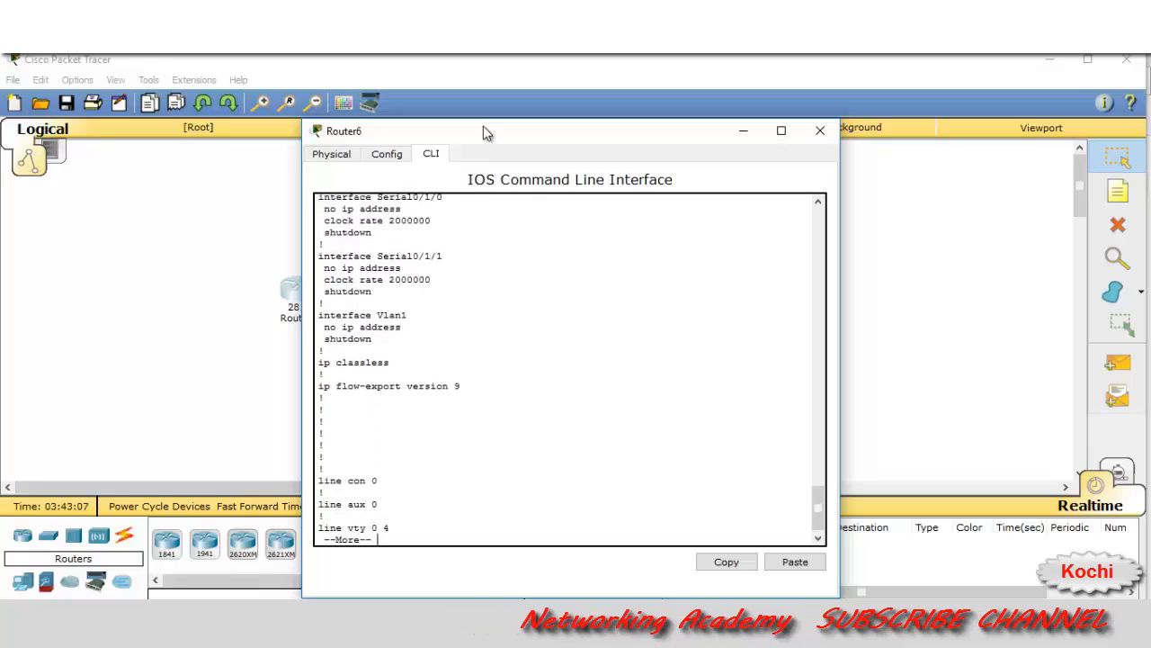
pyautogui.press('Return')
pyautogui.press('Return')
pyautogui.press('Return')
pyautogui.press('Return')
pyautogui.press('Return')
pyautogui.press('Return')
pyautogui.press('Return')
pyautogui.press('Return')
pyautogui.press('Return')
pyautogui.press('Return')
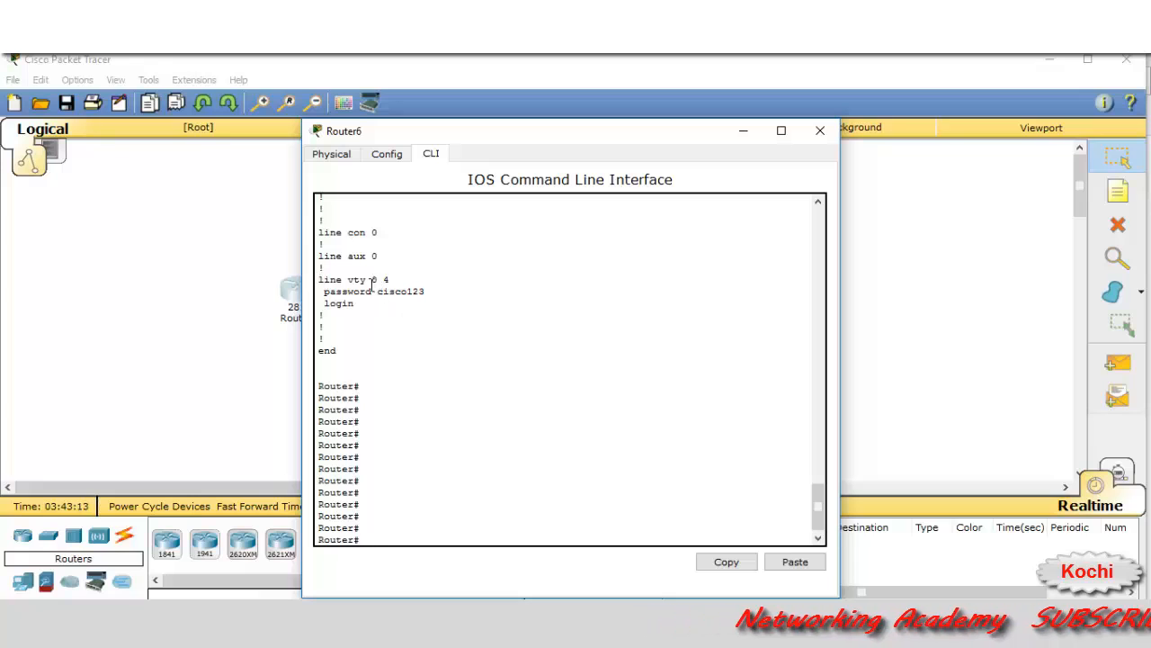
# Highlight the line vty 0 4 section showing its password and login
pyautogui.moveTo(371, 279); pyautogui.dragTo(391, 280)
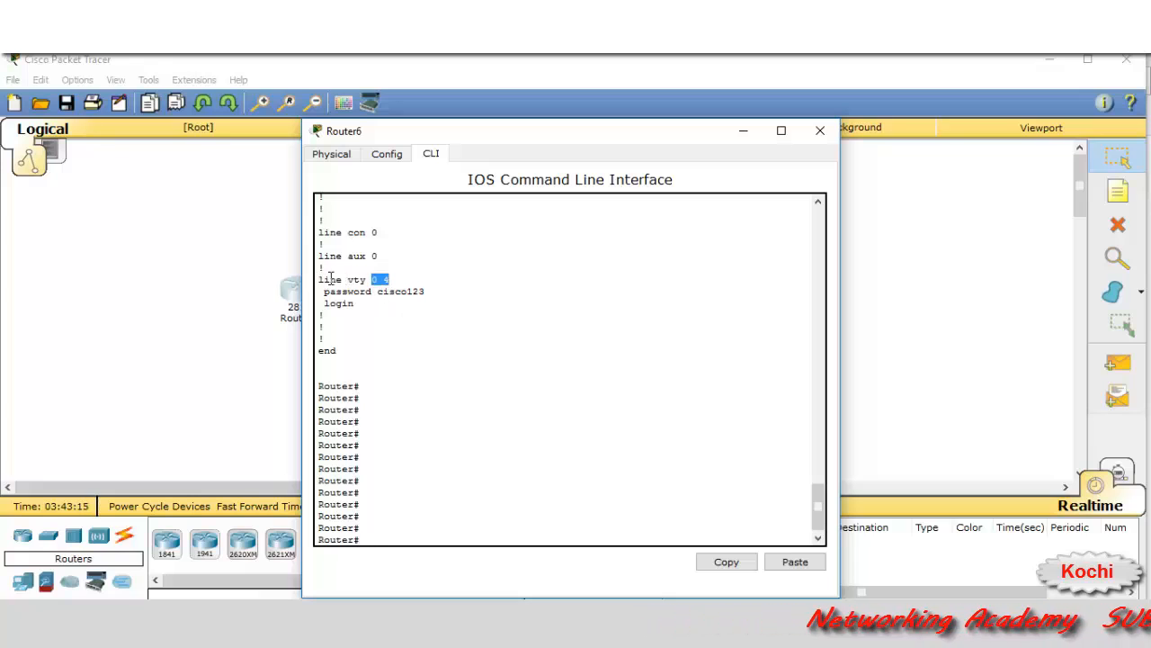
pyautogui.moveTo(318, 279); pyautogui.dragTo(428, 303)
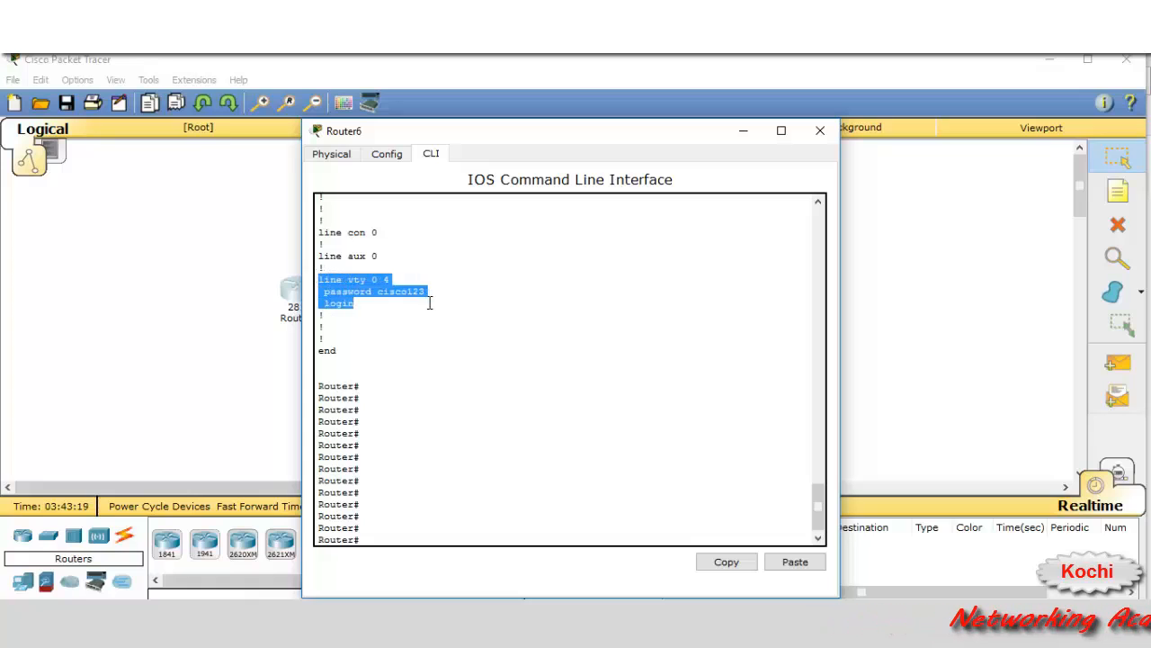
pyautogui.click(378, 517)
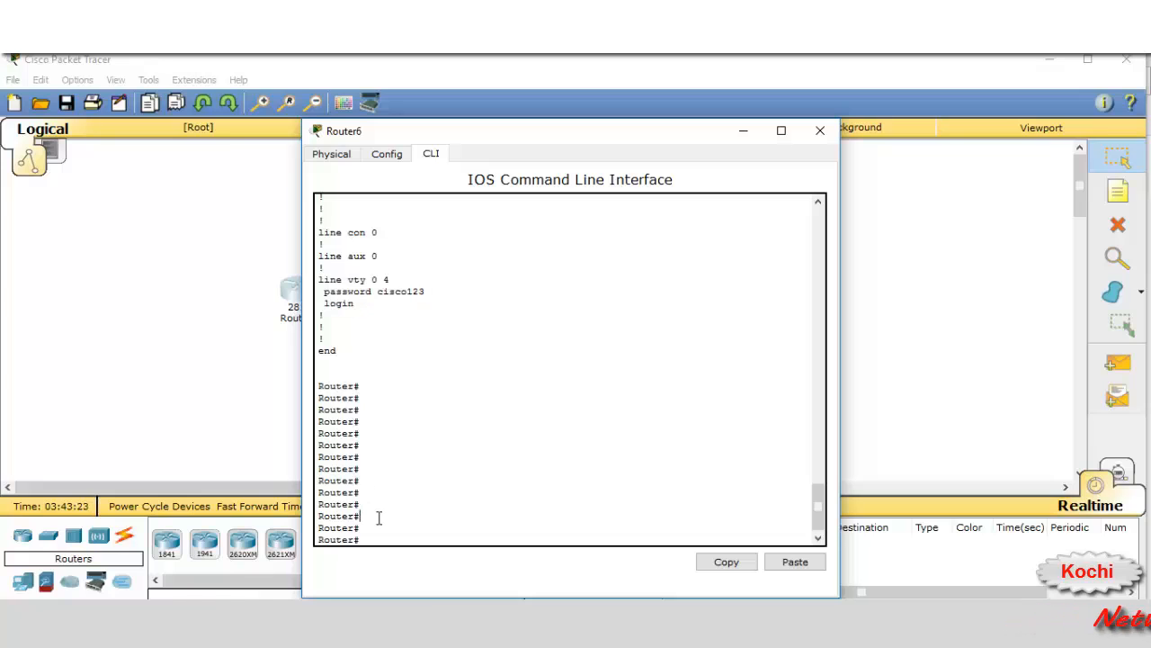
# Enter global configuration and go into line vty 0 4
pyautogui.write('config')
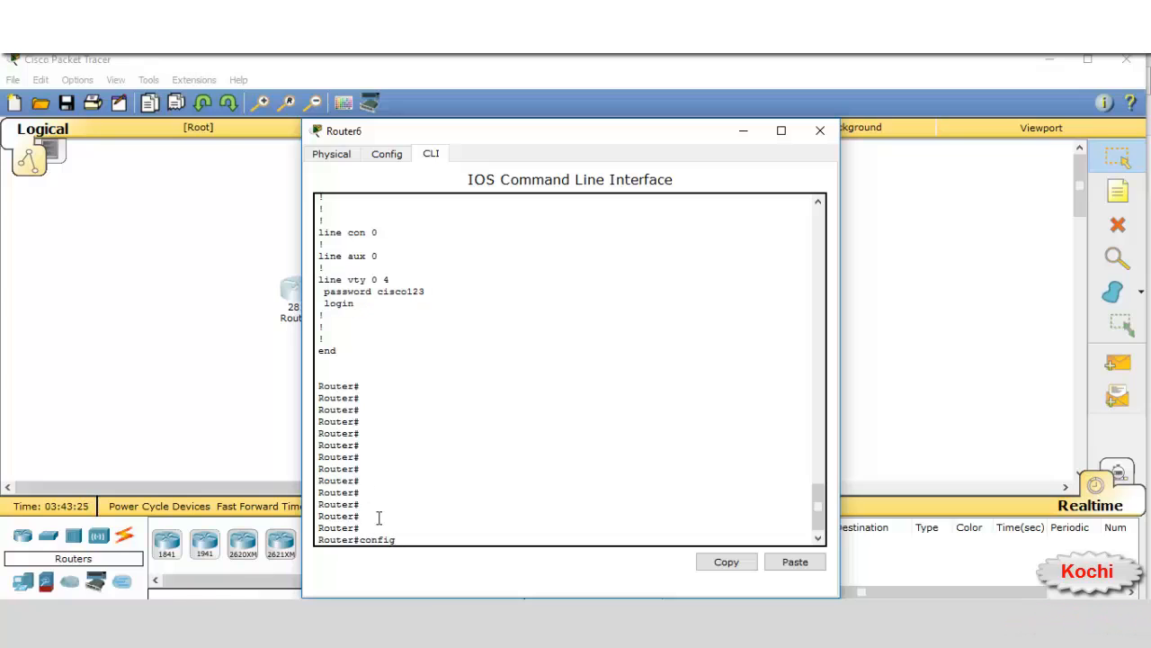
pyautogui.write(' t')
pyautogui.press('Return')
pyautogui.press('Return')
pyautogui.press('Return')
pyautogui.press('Return')
pyautogui.press('Return')
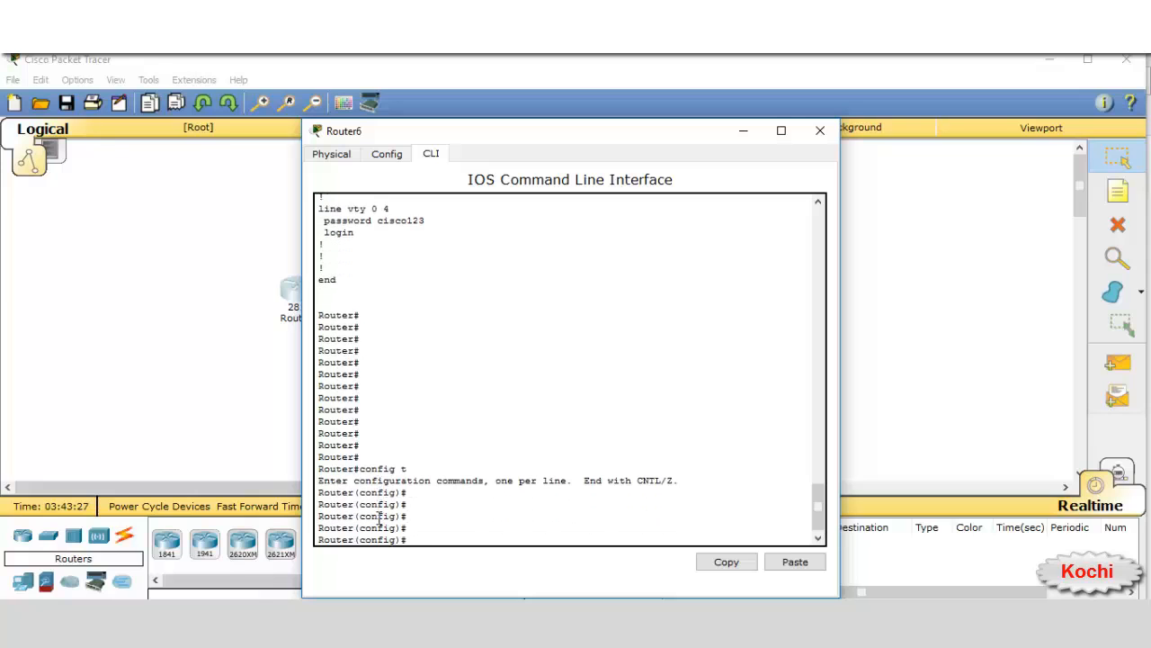
pyautogui.write('lin')
pyautogui.press('Tab')
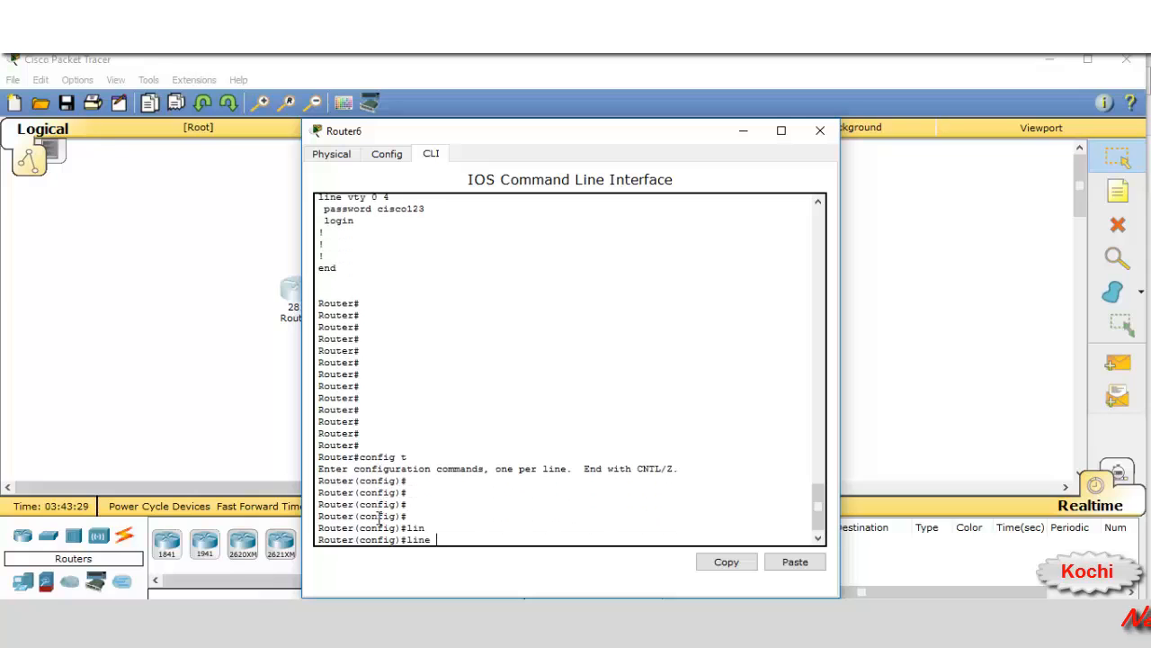
pyautogui.write('v')
pyautogui.press('Tab')
pyautogui.write('4')
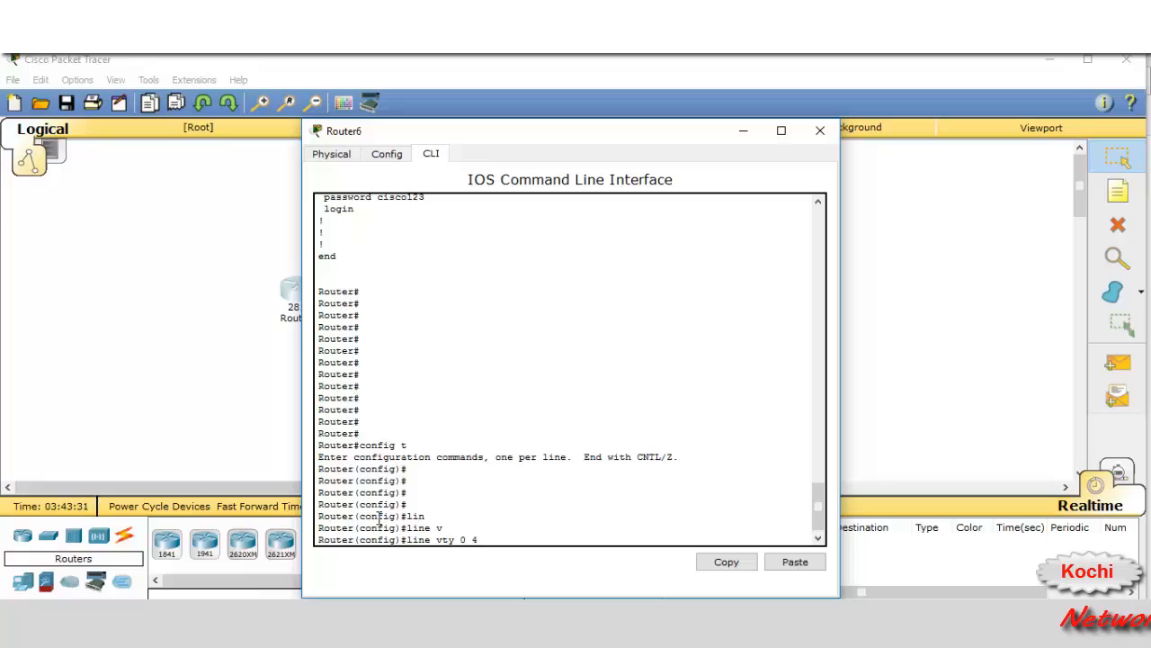
pyautogui.press('Return')
# Remove the VTY password with 'no password' and disable login with 'no login'
pyautogui.write('no')
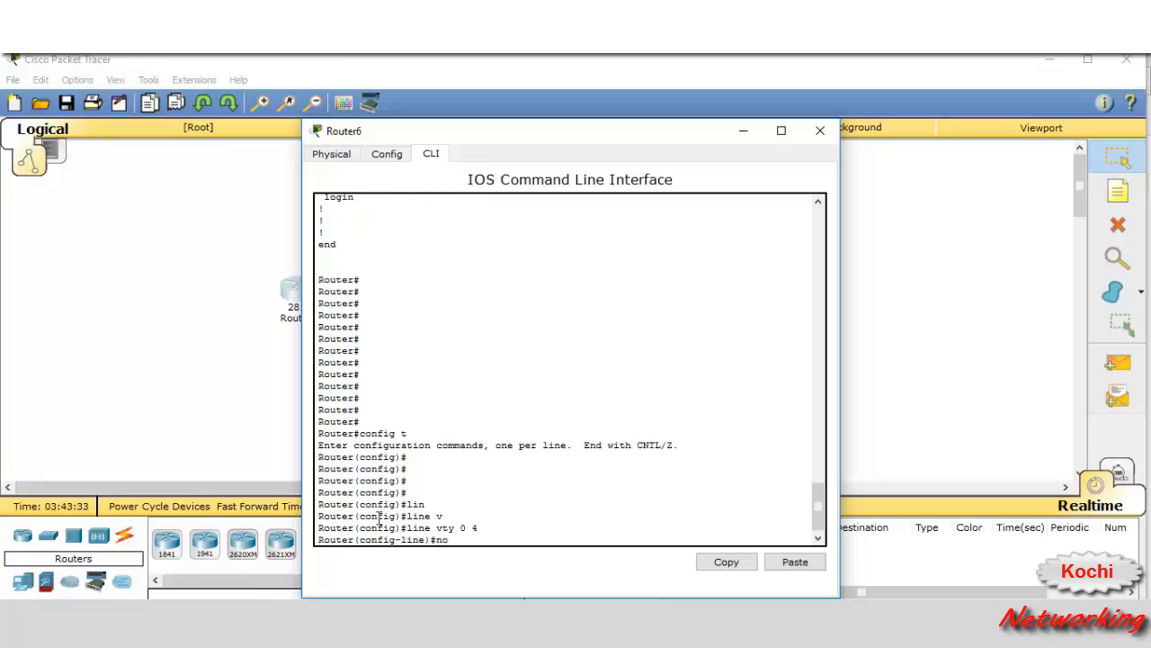
pyautogui.write(' pas')
pyautogui.press('Tab')
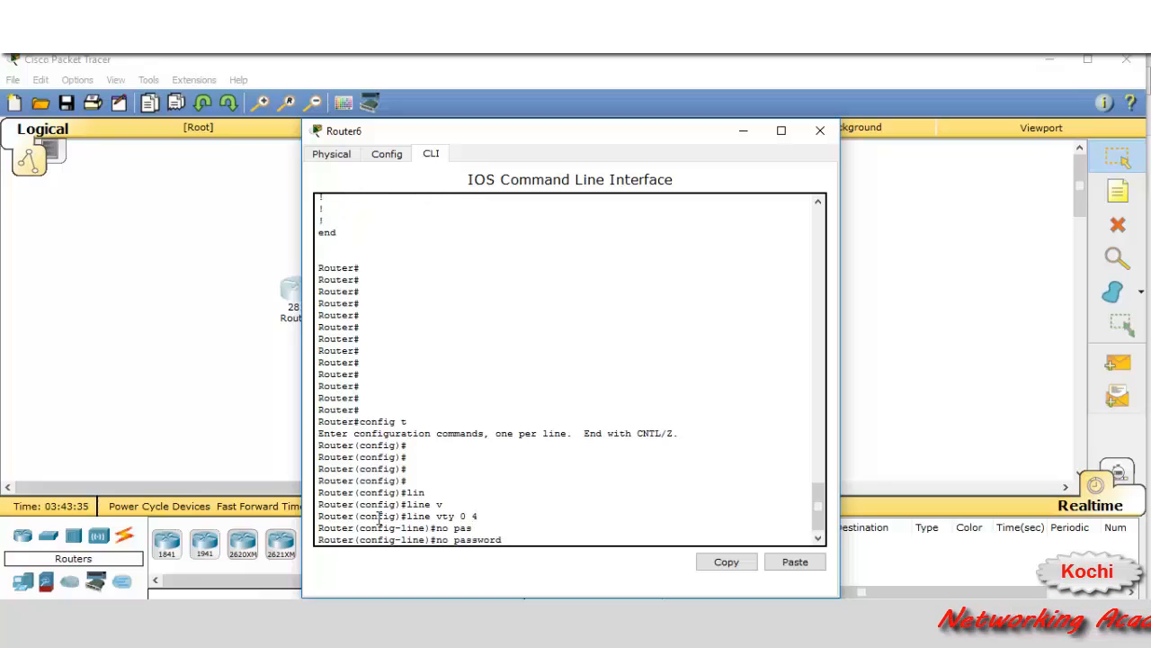
pyautogui.write('no')
pyautogui.press('BackSpace')
pyautogui.press('BackSpace')
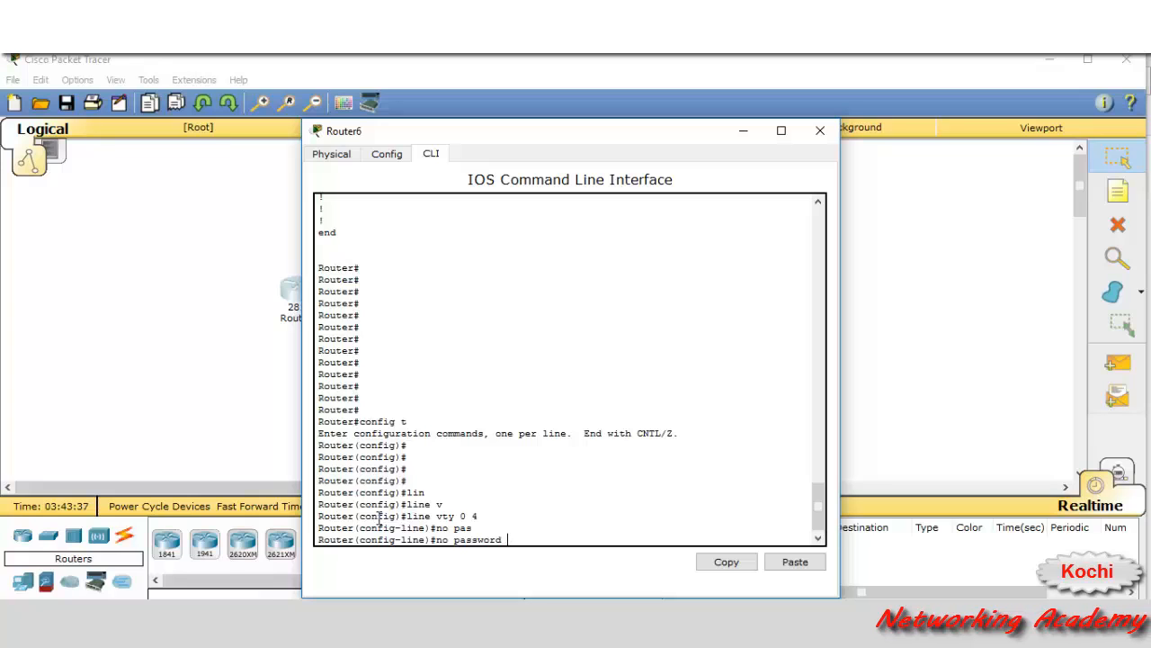
pyautogui.press('Return')
pyautogui.write('no')
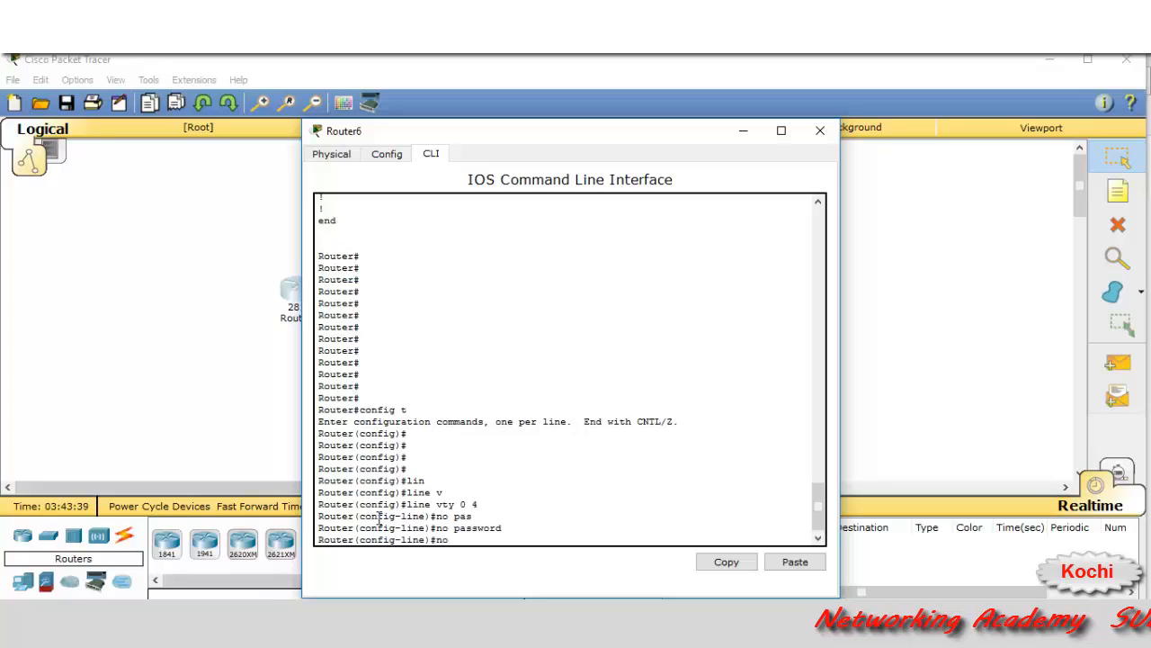
pyautogui.write(' login')
pyautogui.press('Return')
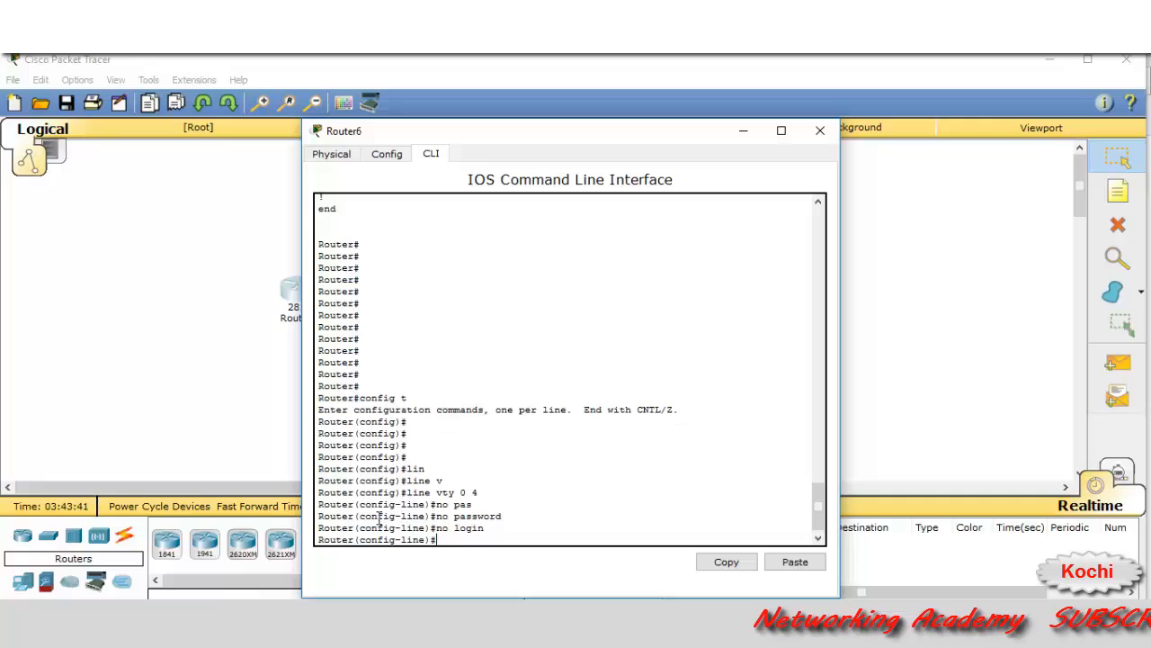
pyautogui.press('Return')
pyautogui.press('Return')
pyautogui.press('Return')
pyautogui.press('Return')
# End configuration mode, returning to the privileged prompt
pyautogui.write('en')
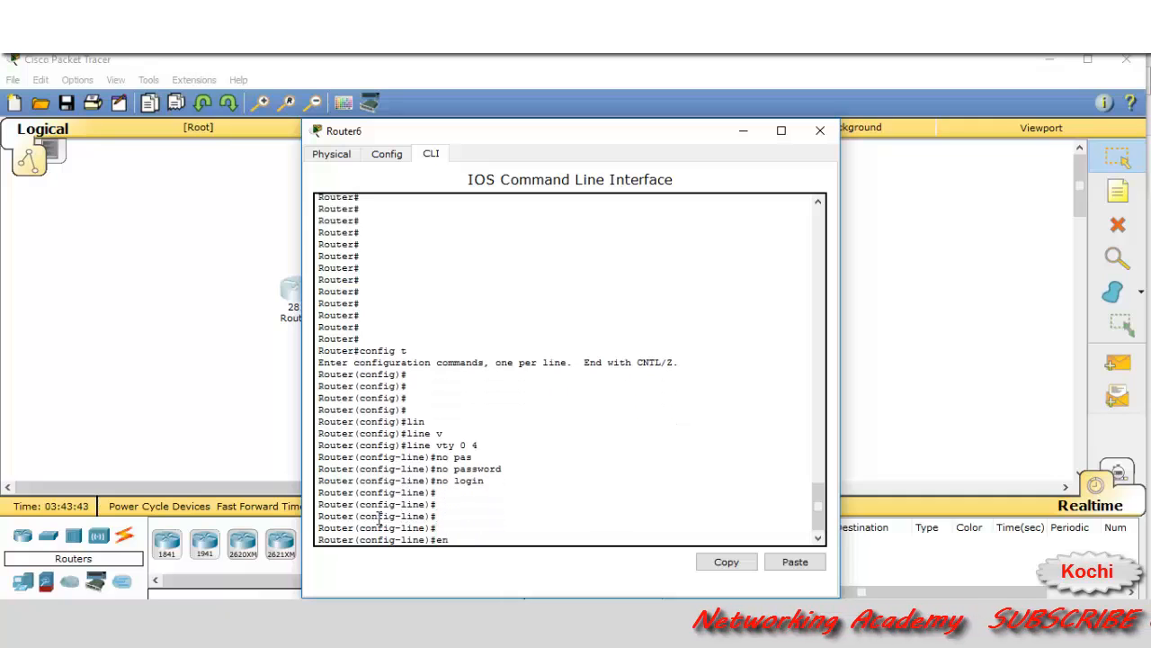
pyautogui.write('d')
pyautogui.press('Return')
pyautogui.press('Return')
pyautogui.press('Return')
pyautogui.press('Return')
pyautogui.press('Return')
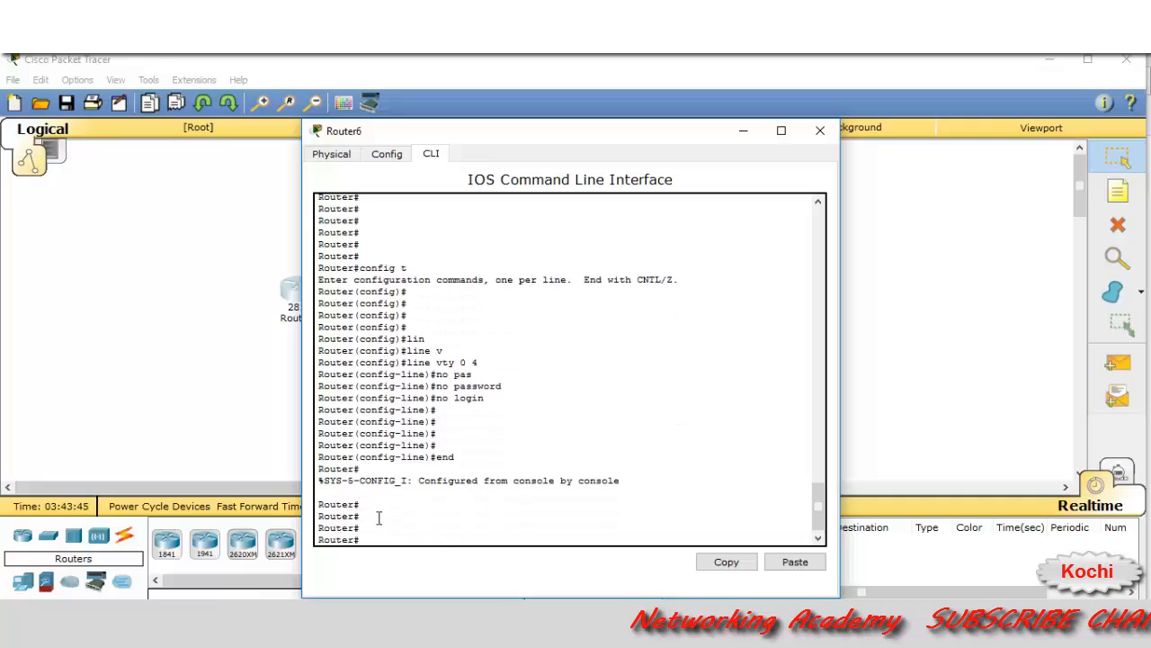
pyautogui.hotkey('ctrl', 'z')
pyautogui.hotkey('ctrl', 'z')
pyautogui.hotkey('ctrl', 'z')
pyautogui.hotkey('ctrl', 'z')
pyautogui.hotkey('ctrl', 'z')
pyautogui.hotkey('ctrl', 'z')
pyautogui.hotkey('ctrl', 'z')
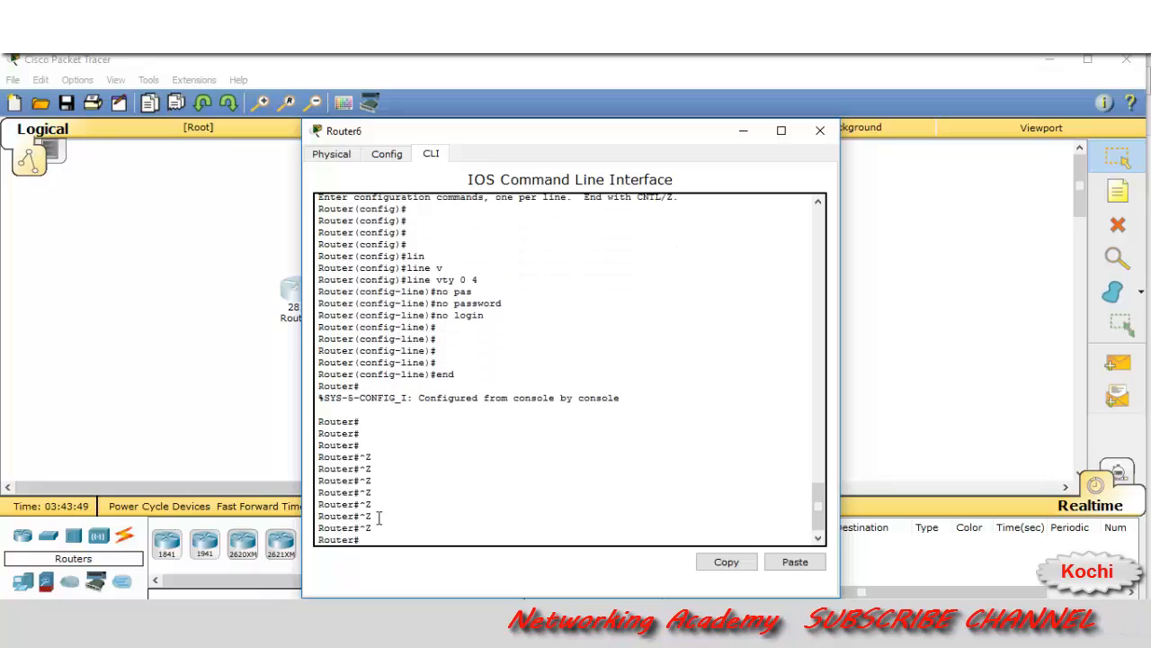
pyautogui.hotkey('ctrl', 'z')
pyautogui.hotkey('ctrl', 'z')
pyautogui.hotkey('ctrl', 'z')
pyautogui.hotkey('ctrl', 'z')
pyautogui.hotkey('ctrl', 'z')
pyautogui.hotkey('ctrl', 'z')
pyautogui.hotkey('ctrl', 'z')
pyautogui.hotkey('ctrl', 'z')
pyautogui.hotkey('ctrl', 'z')
pyautogui.hotkey('ctrl', 'z')
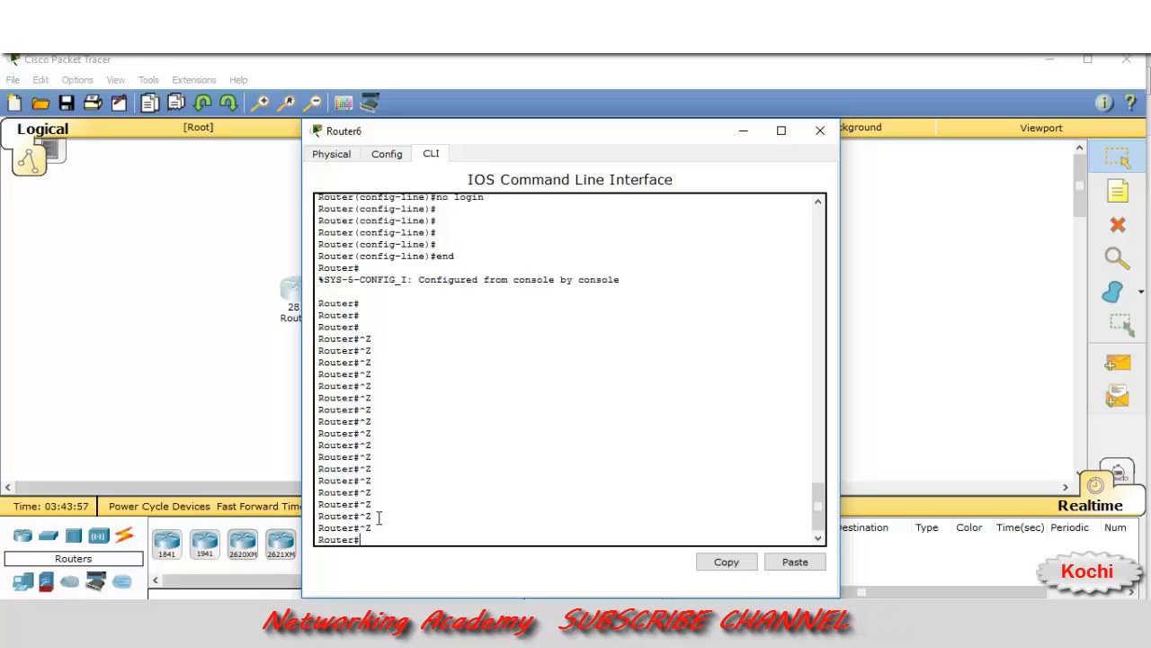
# Run show running-config again and page to the end of the listing
pyautogui.press('Return')
pyautogui.press('Return')
pyautogui.press('Return')
pyautogui.press('Return')
pyautogui.write('sh')
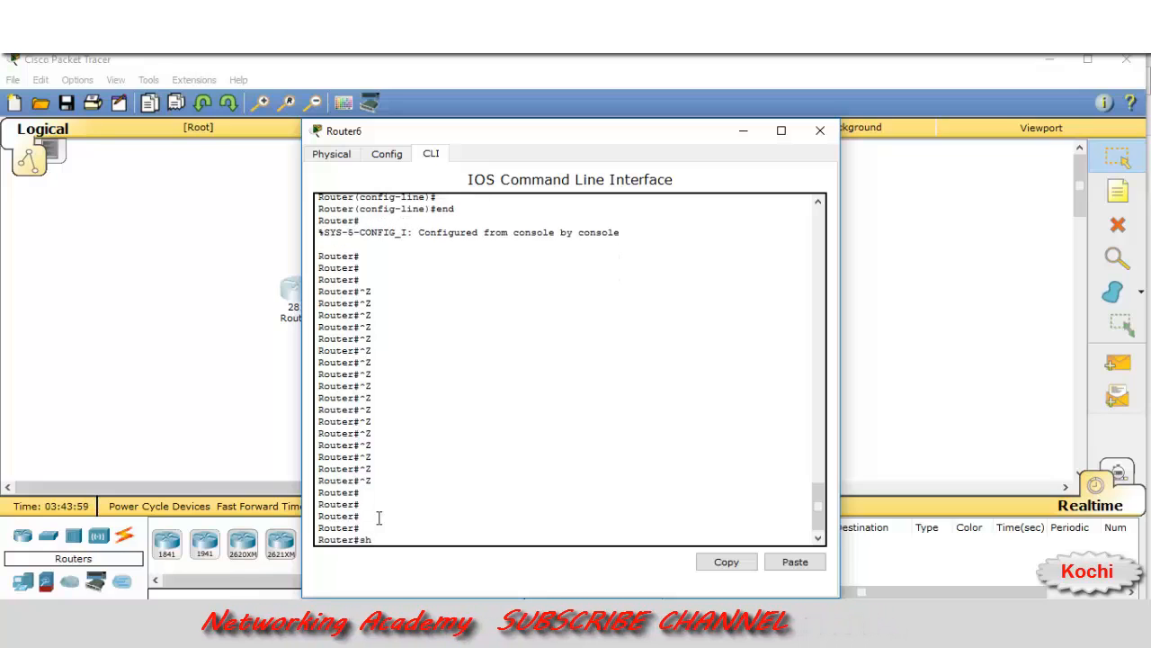
pyautogui.press('Tab')
pyautogui.write('ru')
pyautogui.press('Tab')
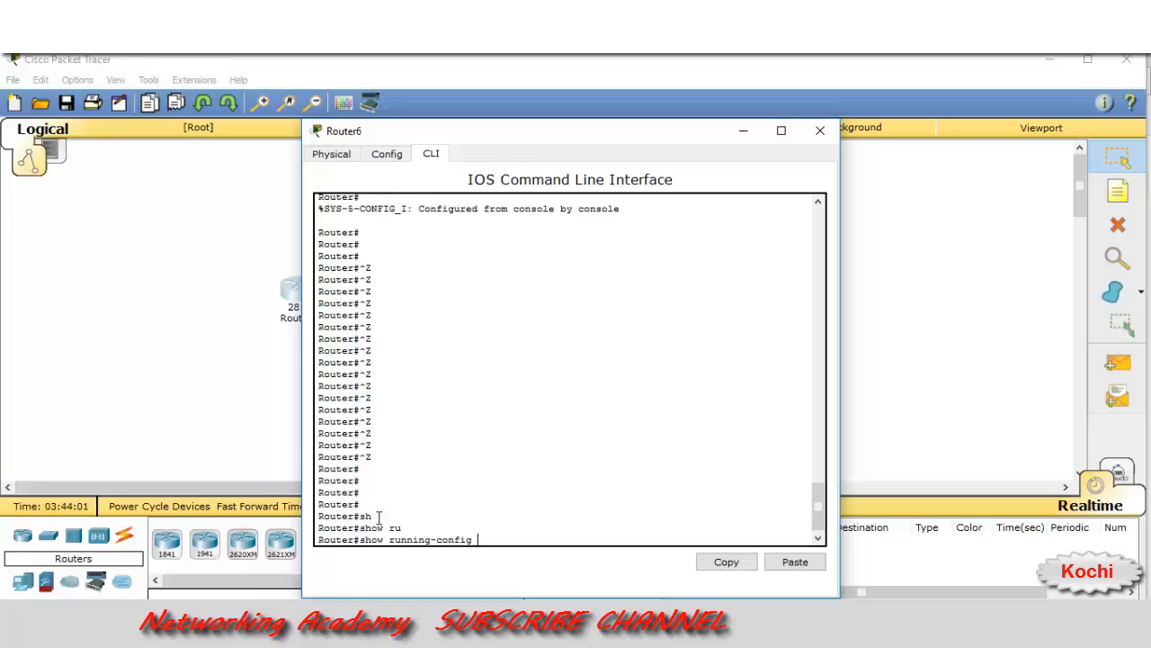
pyautogui.press('Return')
pyautogui.press('Return')
pyautogui.press('Return')
pyautogui.press('Return')
pyautogui.press('Return')
pyautogui.press('Return')
pyautogui.press('Return')
pyautogui.press('Return')
pyautogui.press('Return')
pyautogui.press('Return')
pyautogui.press('Return')
pyautogui.press('Return')
pyautogui.press('Return')
pyautogui.press('Return')
pyautogui.press('Return')
pyautogui.press('Return')
pyautogui.press('Return')
pyautogui.press('Return')
pyautogui.press('Return')
pyautogui.press('Return')
pyautogui.press('Return')
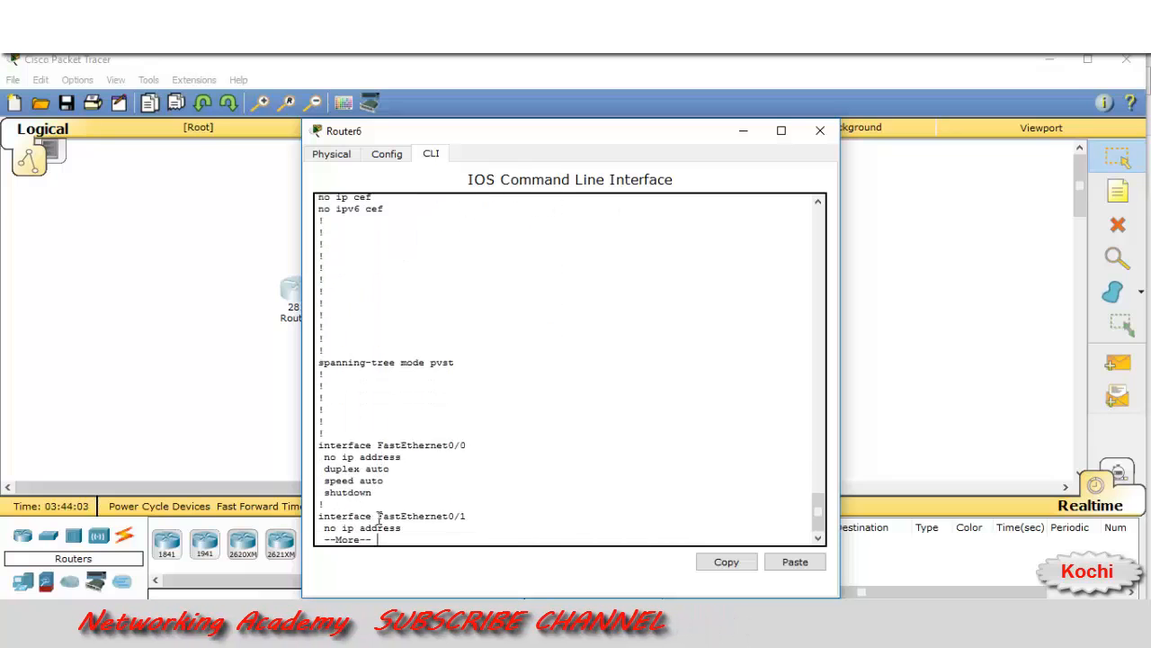
pyautogui.press('Return')
pyautogui.press('Return')
pyautogui.press('Return')
pyautogui.press('Return')
pyautogui.press('Return')
pyautogui.press('Return')
pyautogui.press('Return')
pyautogui.press('Return')
pyautogui.press('Return')
pyautogui.press('Return')
pyautogui.press('Return')
pyautogui.press('Return')
pyautogui.press('Return')
pyautogui.press('Return')
pyautogui.press('Return')
pyautogui.press('Return')
pyautogui.press('Return')
pyautogui.press('Return')
pyautogui.press('Return')
pyautogui.press('Return')
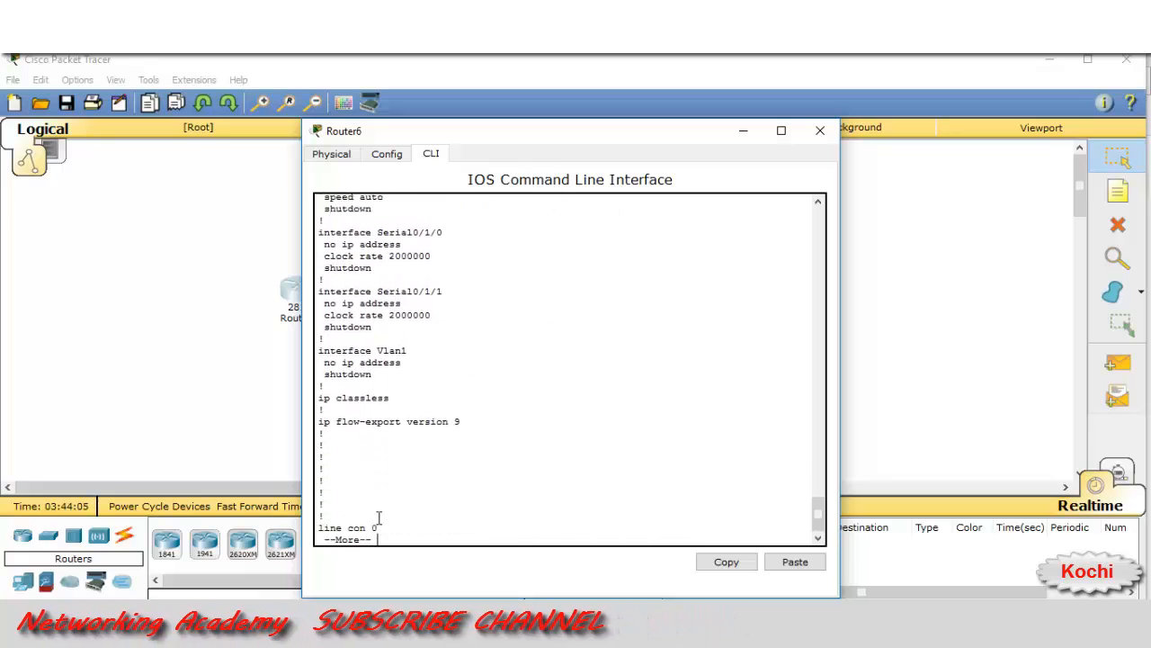
pyautogui.press('Return')
pyautogui.press('Return')
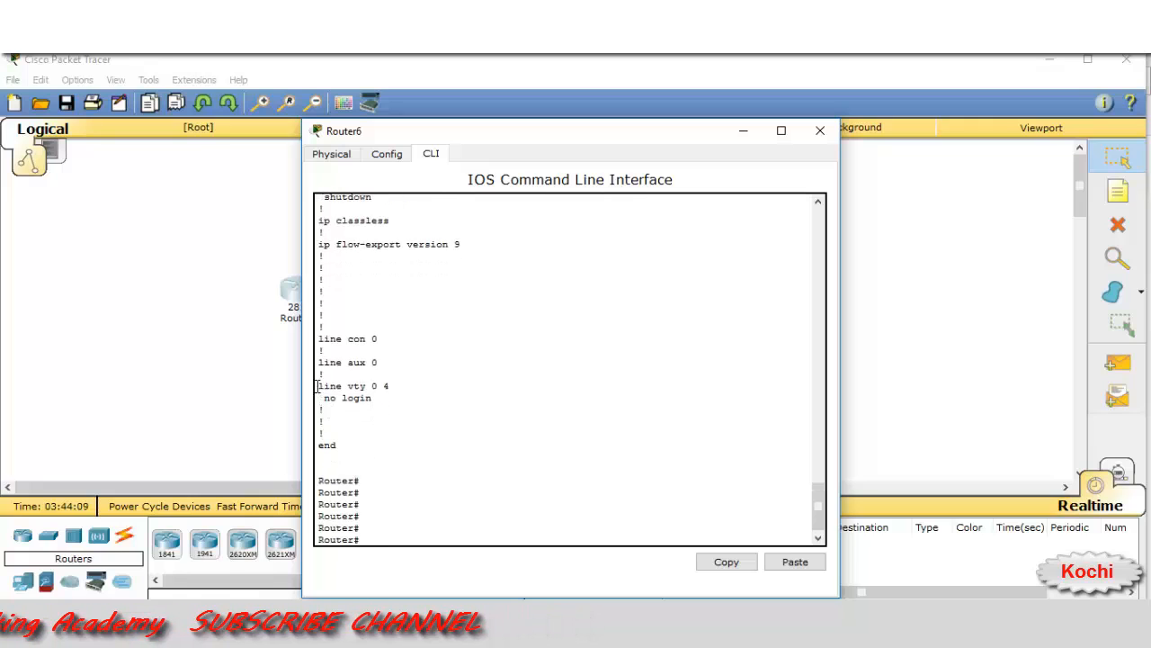
# Highlight the line vty 0 4 section, now showing only 'no login'
pyautogui.moveTo(317, 385); pyautogui.dragTo(389, 399)
pyautogui.click(391, 401)
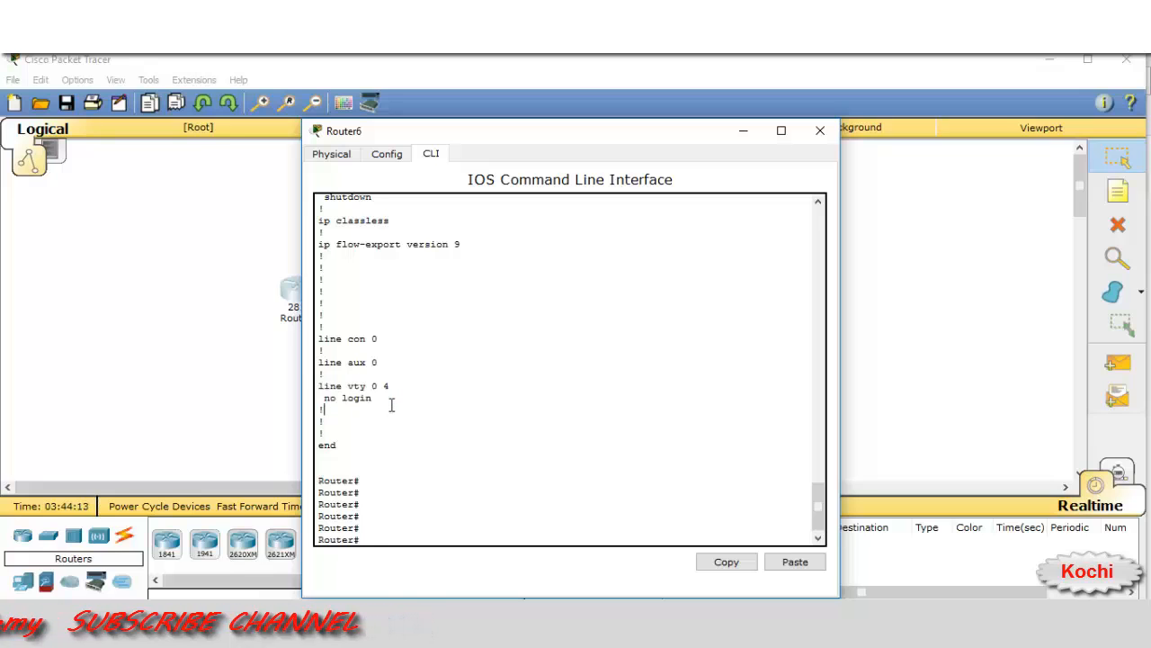
pyautogui.moveTo(318, 385); pyautogui.dragTo(407, 403)
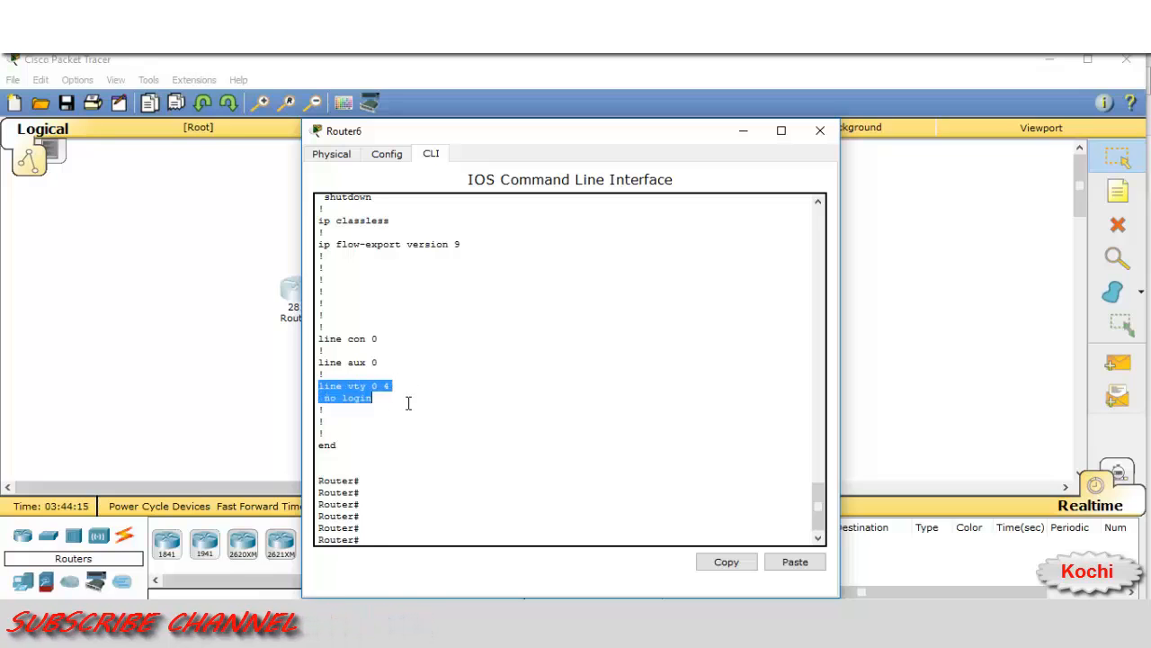
pyautogui.click(381, 522)
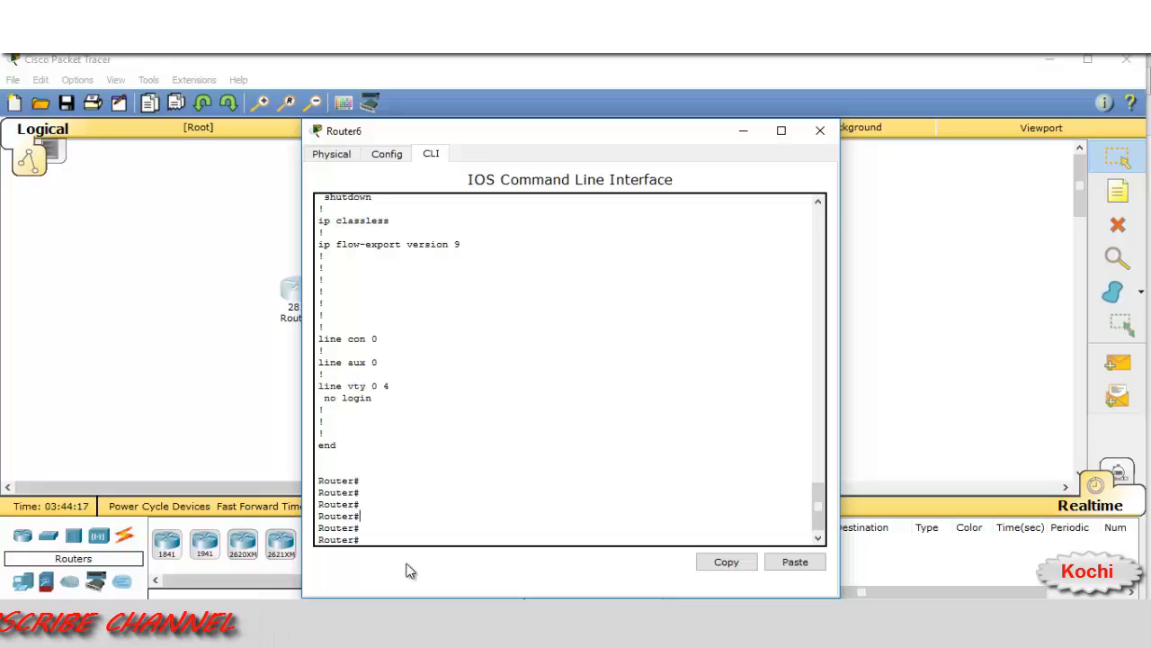